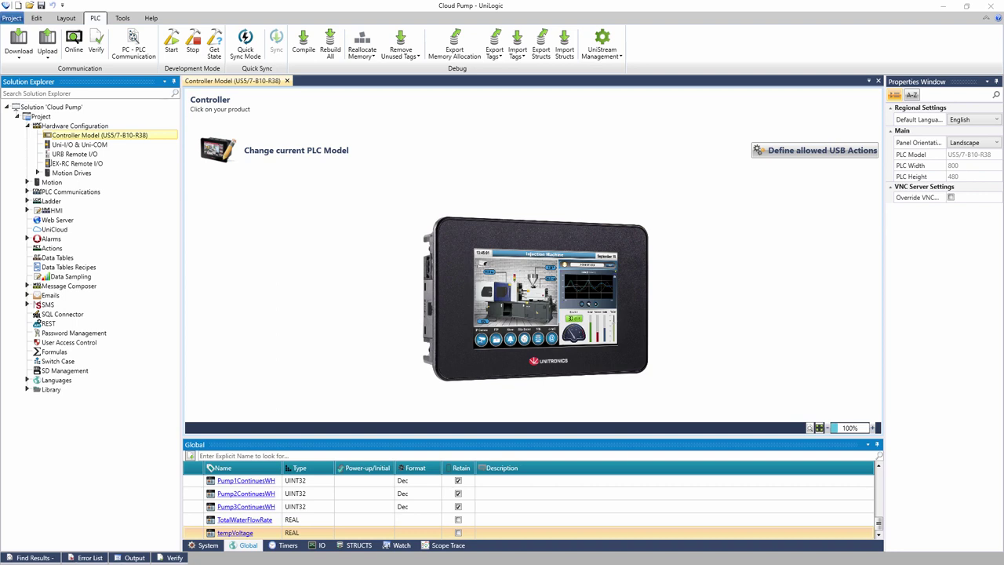
# Step: Set the Panel Ethernet port's IP address to 192.168.1.70 and its DNS Server 1 to 8.8.8.8
pyautogui.click(28, 193)
pyautogui.click(62, 201)
pyautogui.click(38, 201)
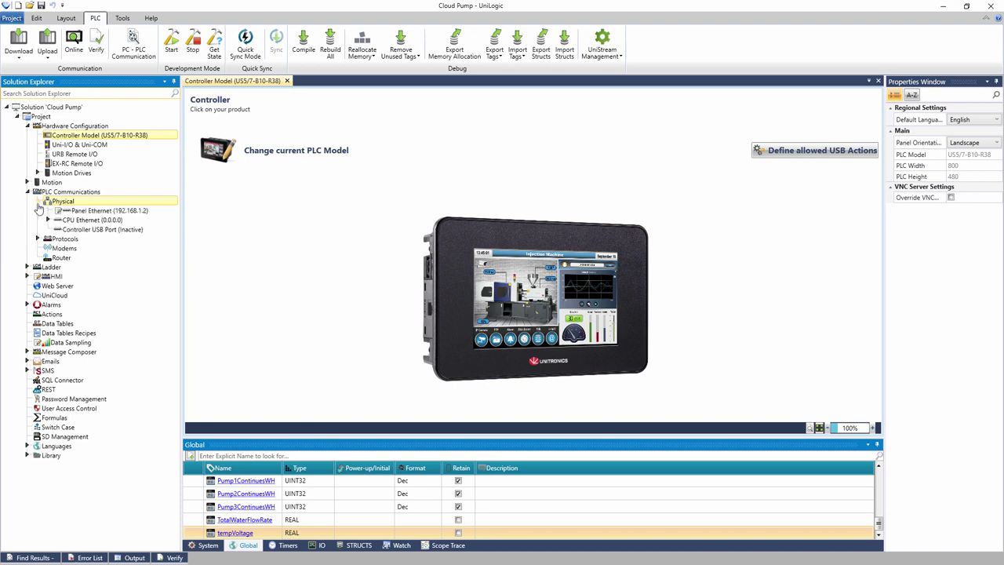
pyautogui.click(89, 211)
pyautogui.doubleClick(88, 212)
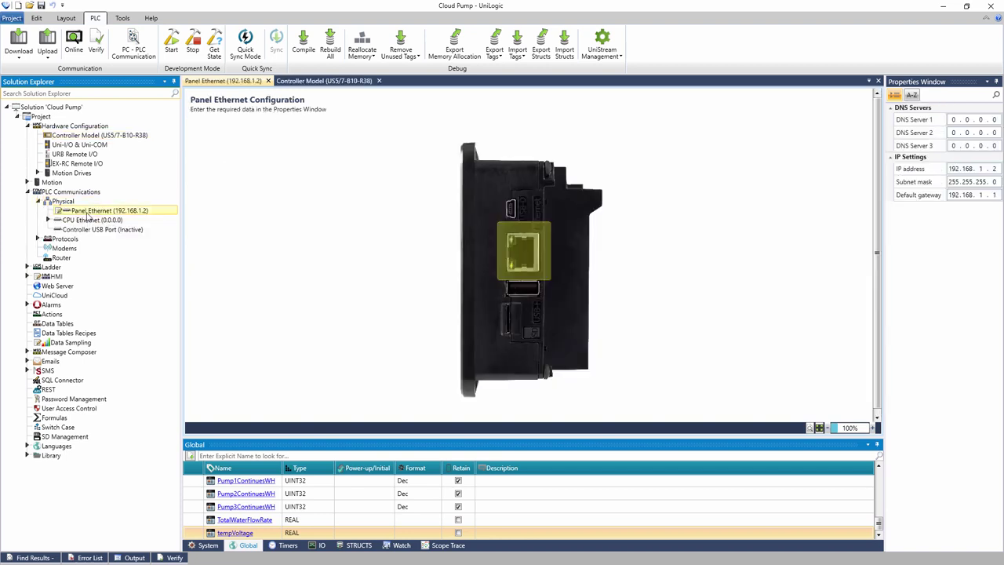
pyautogui.click(996, 168)
pyautogui.write('70')
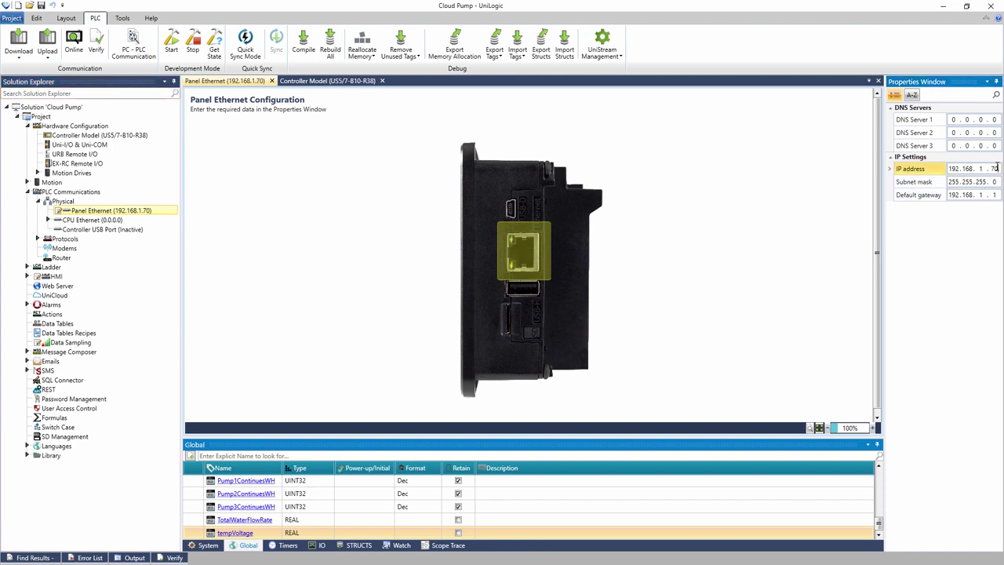
pyautogui.click(956, 120)
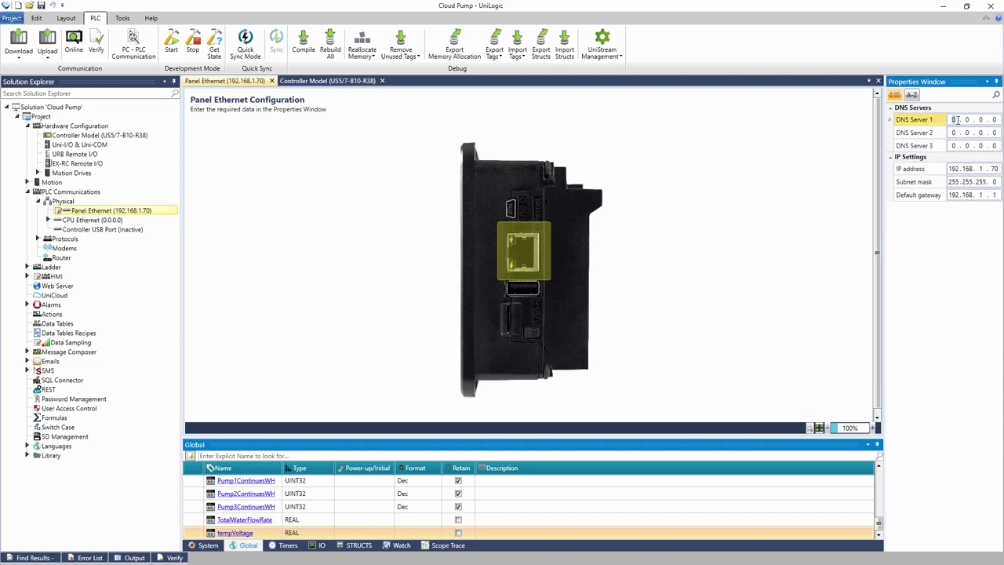
pyautogui.write('8.8.8.8')
# Step: Set the VNC Server Working Mode in Password Management to Enabled (No password), accepting the missing-password warning
pyautogui.doubleClick(75, 402)
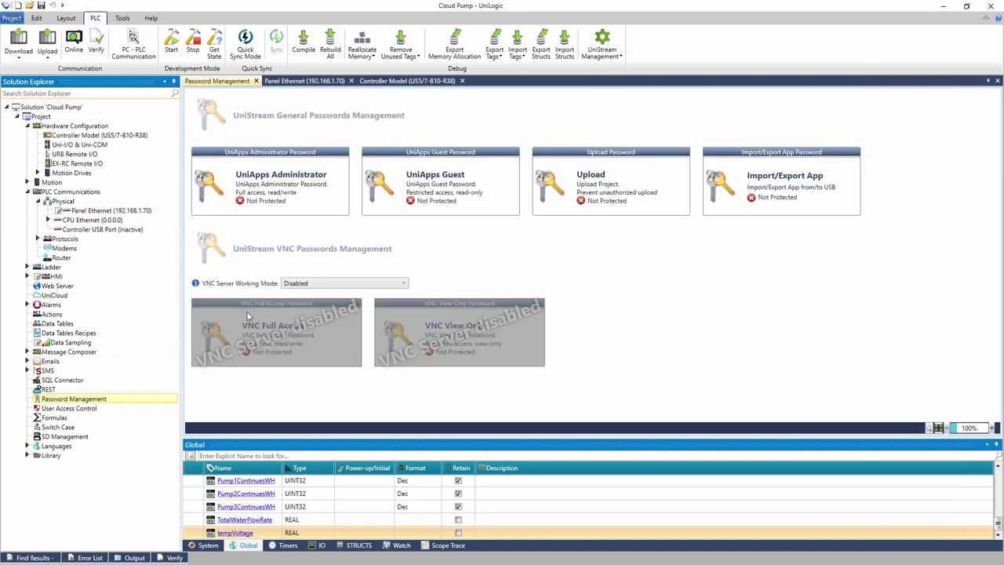
pyautogui.click(310, 286)
pyautogui.click(314, 306)
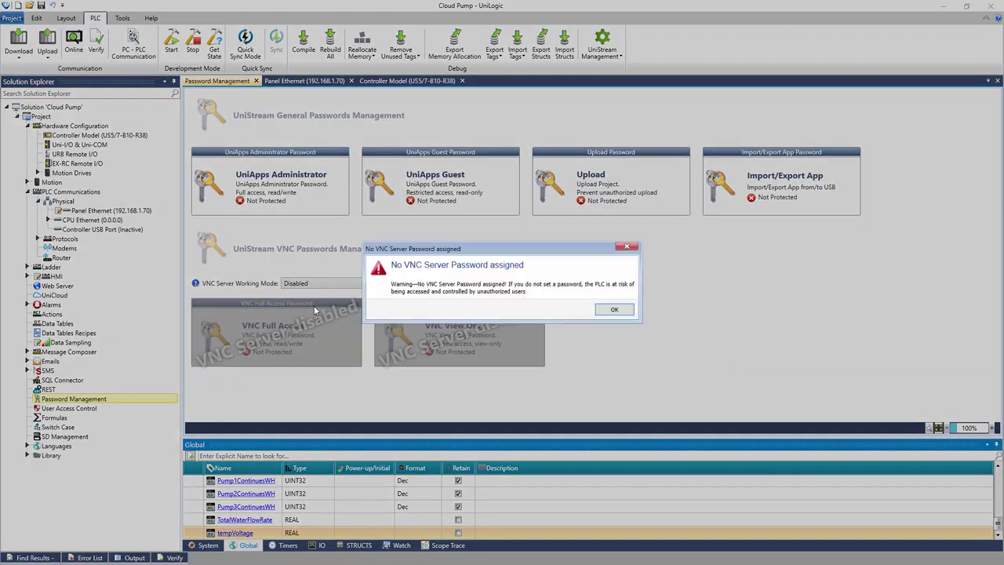
pyautogui.click(608, 313)
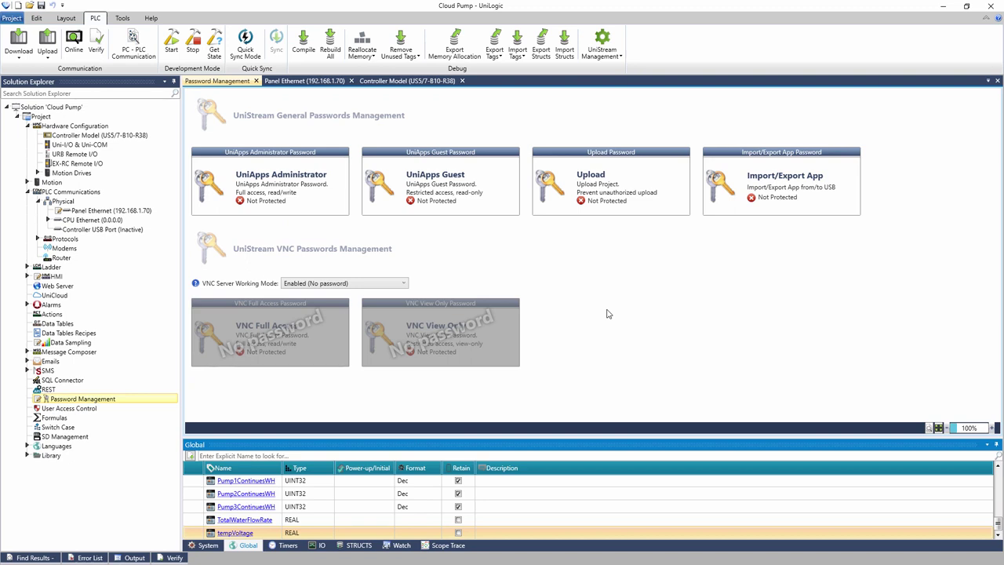
# Step: Enable UniCloud integration for the project and sign in to the cloud with the account e-mail and password
pyautogui.click(61, 296)
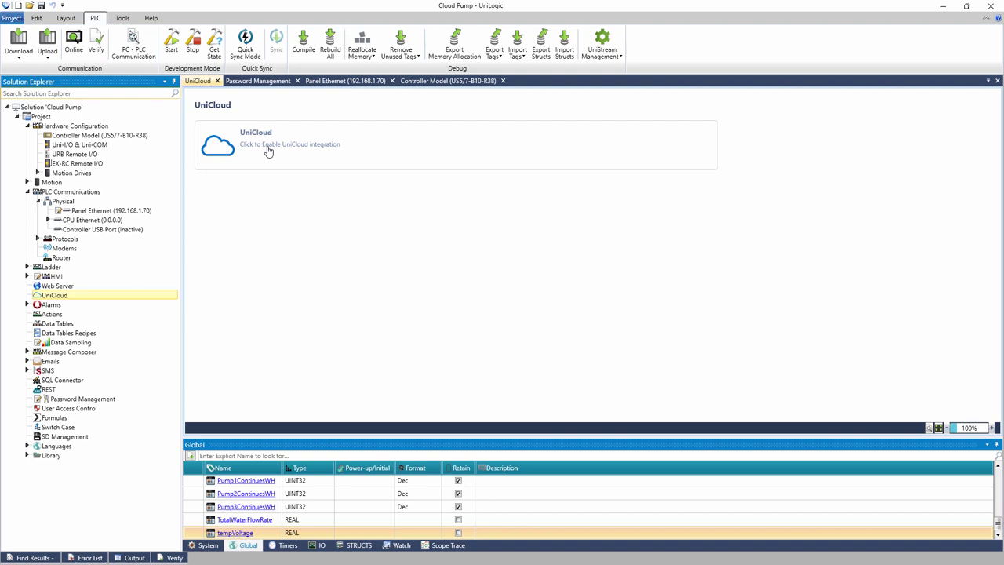
pyautogui.click(267, 151)
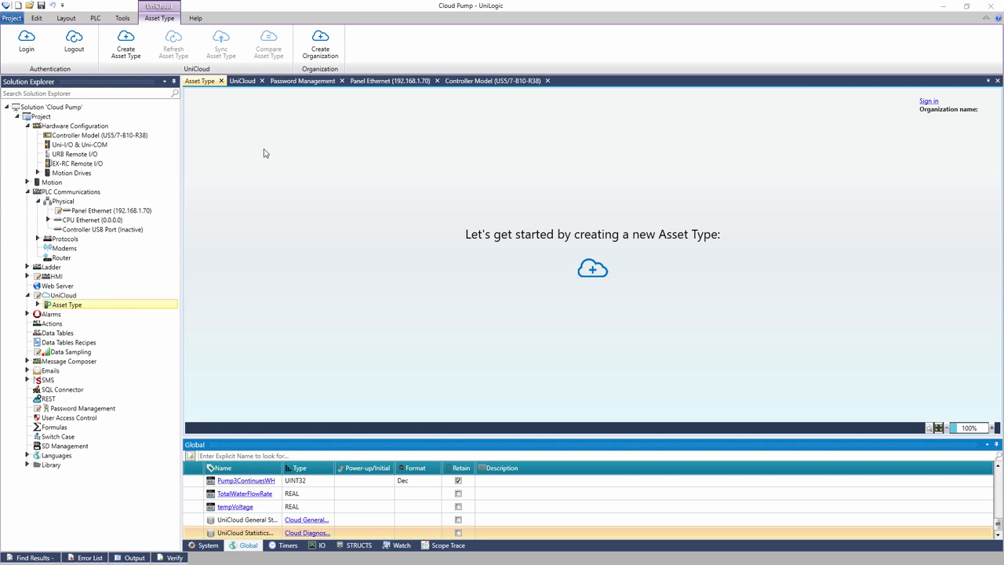
pyautogui.click(926, 103)
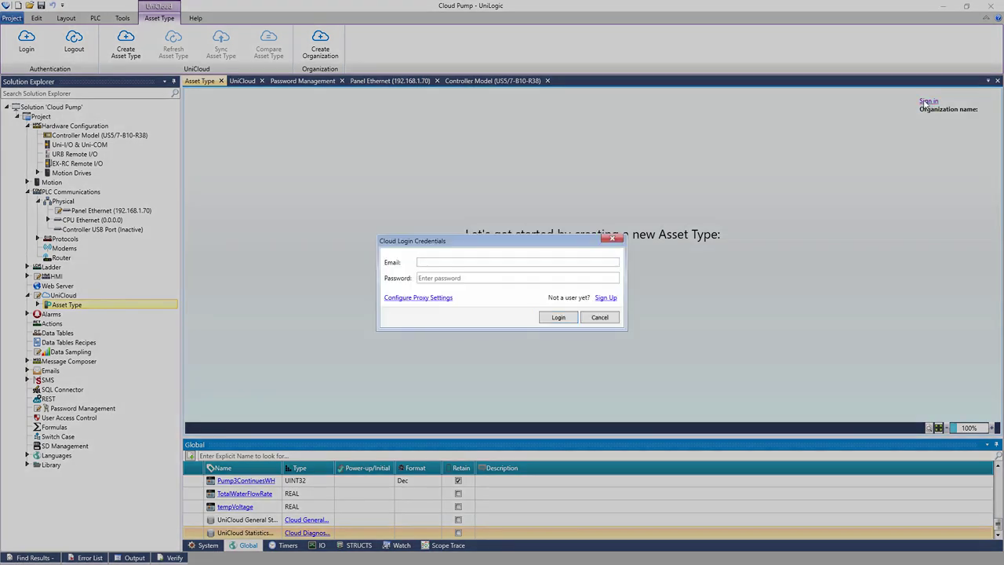
pyautogui.click(458, 262)
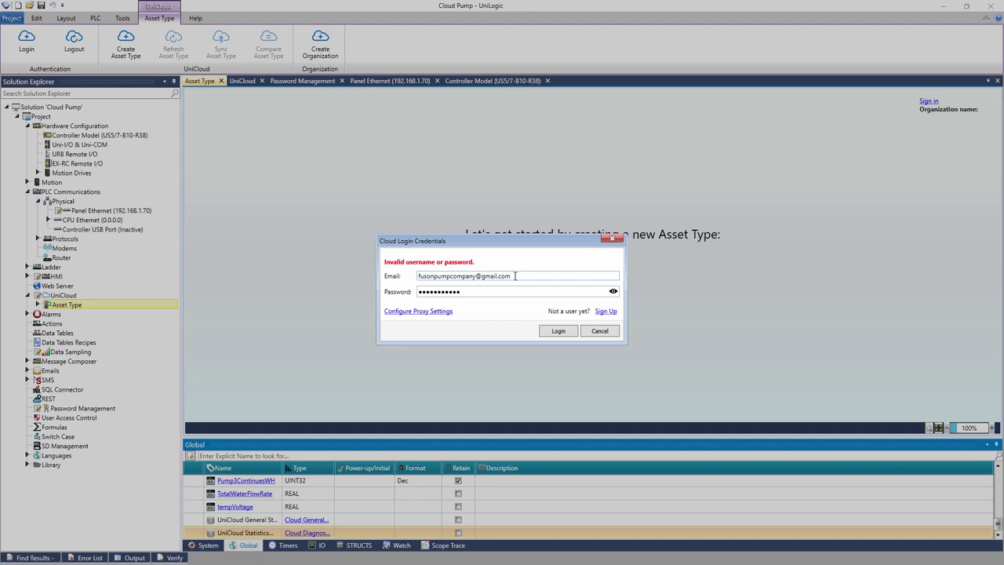
pyautogui.click(561, 332)
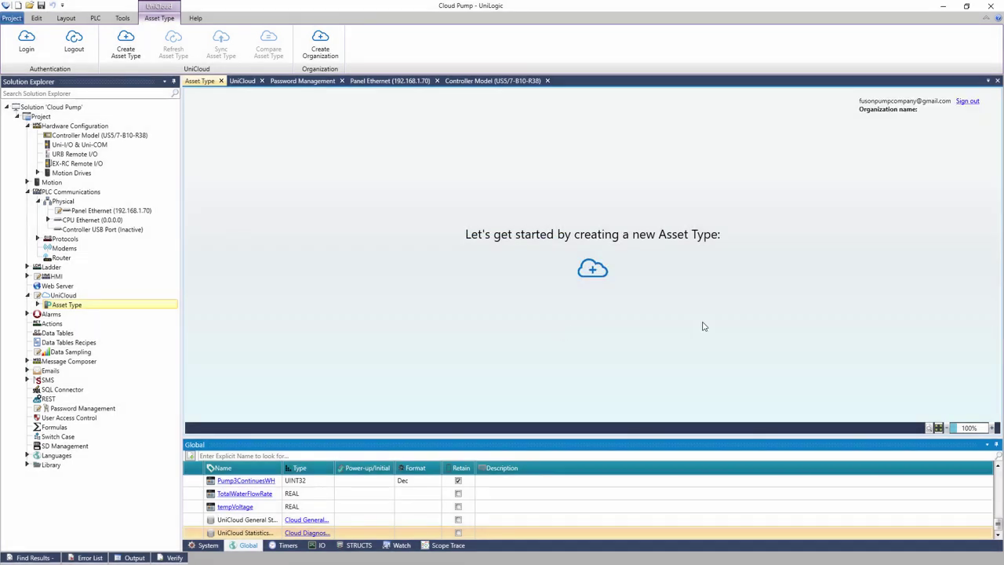
# Step: Create a UniCloud asset type named UnitronicsPump under the Fuson Pump Co. organization
pyautogui.click(594, 269)
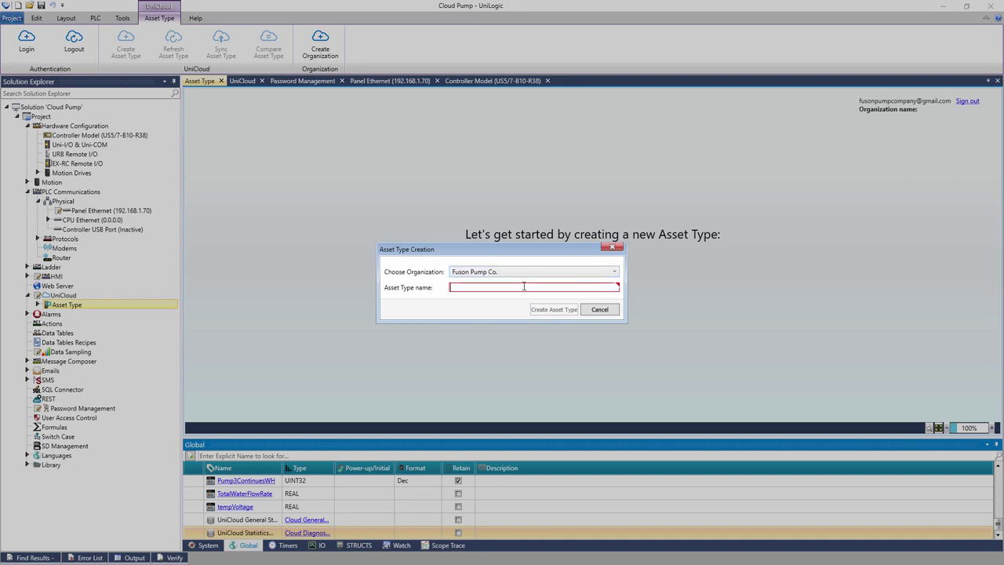
pyautogui.click(555, 290)
pyautogui.write('UnitronicsPump')
pyautogui.click(557, 311)
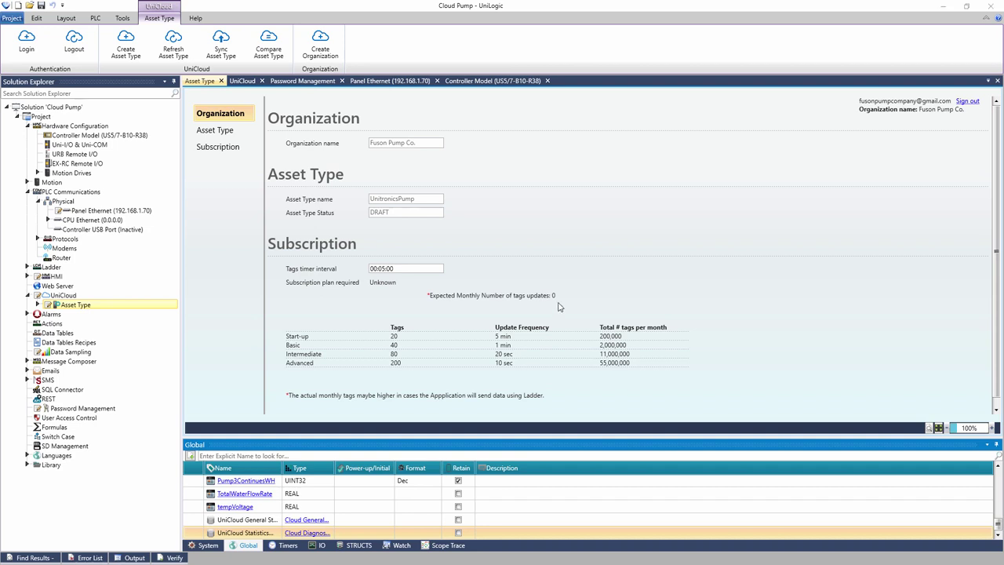
# Step: Add three empty tag rows to the asset type's UniCloud Tags table
pyautogui.click(38, 305)
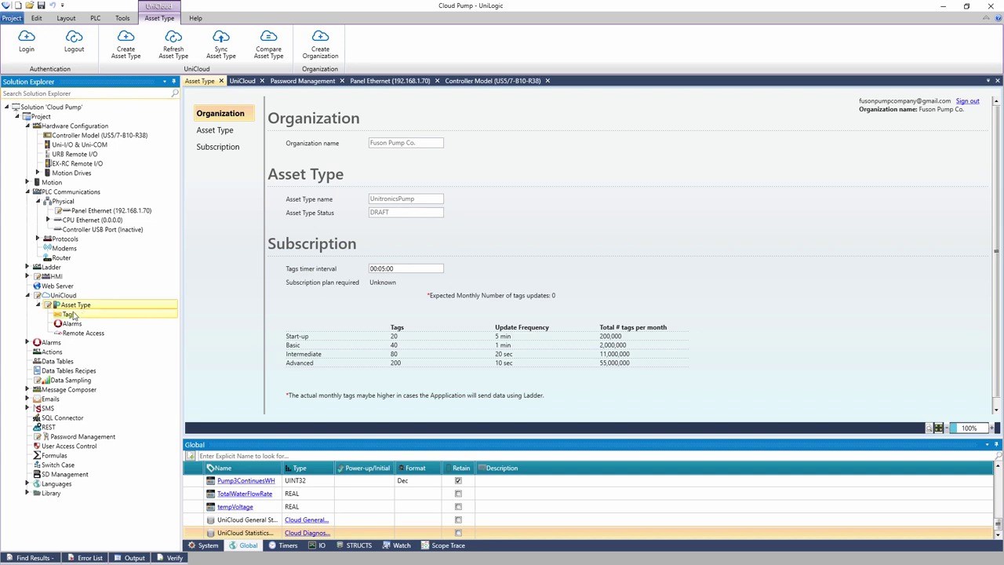
pyautogui.doubleClick(69, 314)
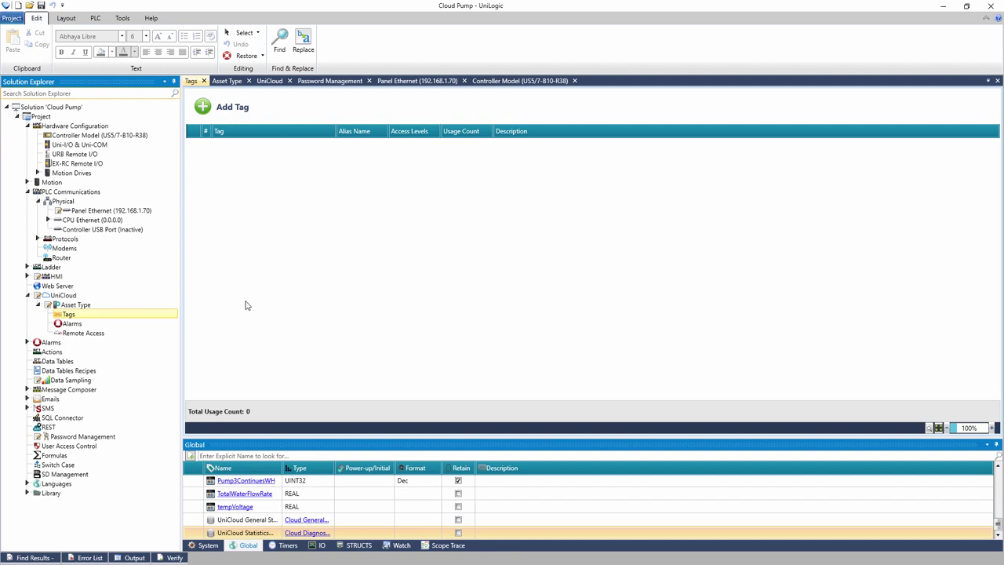
pyautogui.click(201, 110)
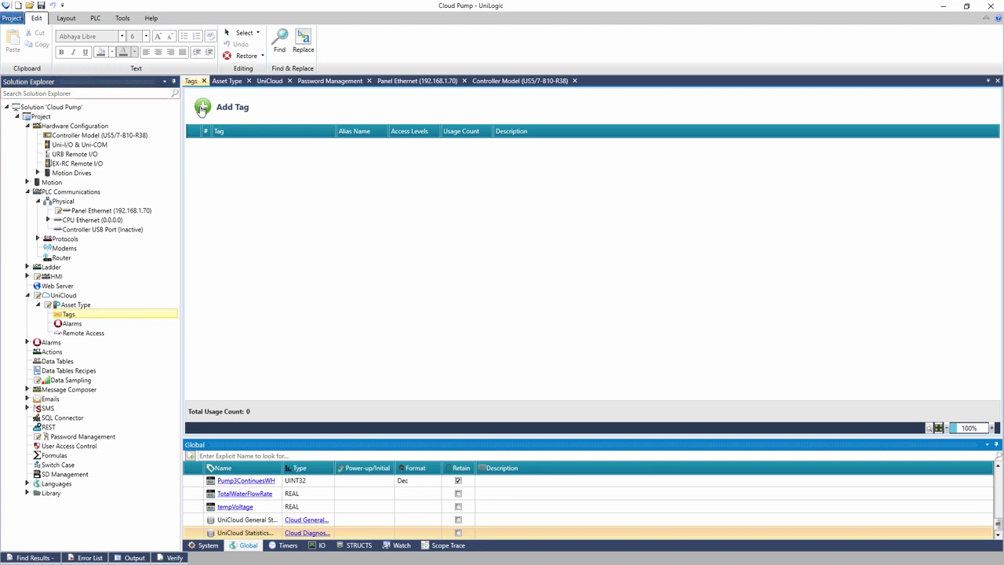
pyautogui.click(202, 110)
pyautogui.click(202, 110)
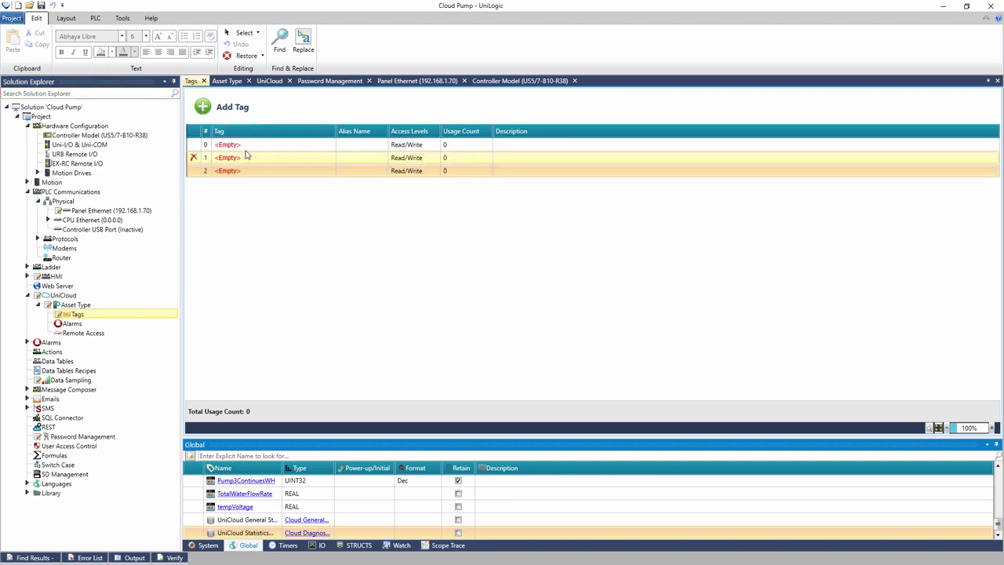
# Step: Assign the whole Pump1, Pump2 and Pump3 structs to the three empty tag rows in order
pyautogui.click(246, 146)
pyautogui.write('pump')
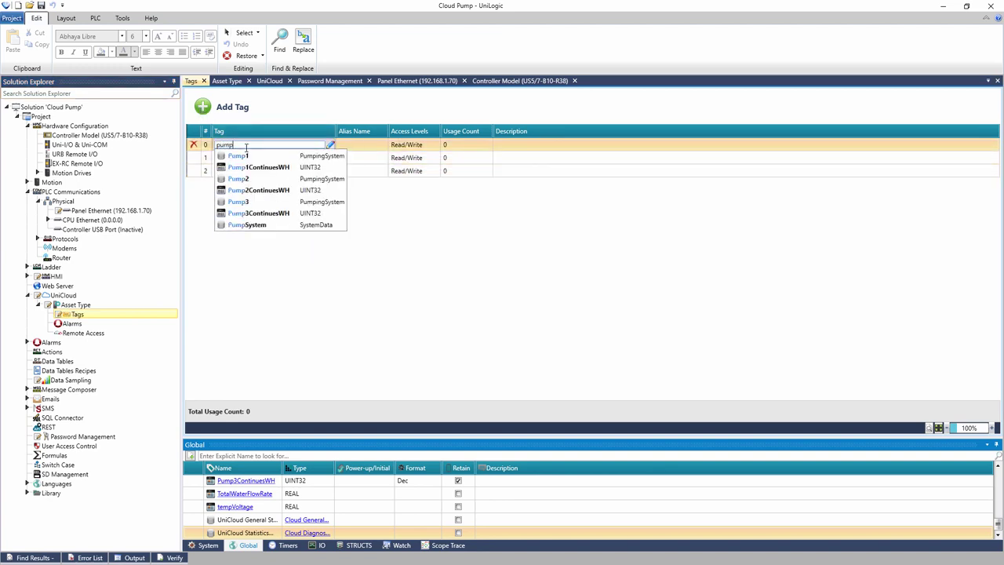
pyautogui.click(248, 157)
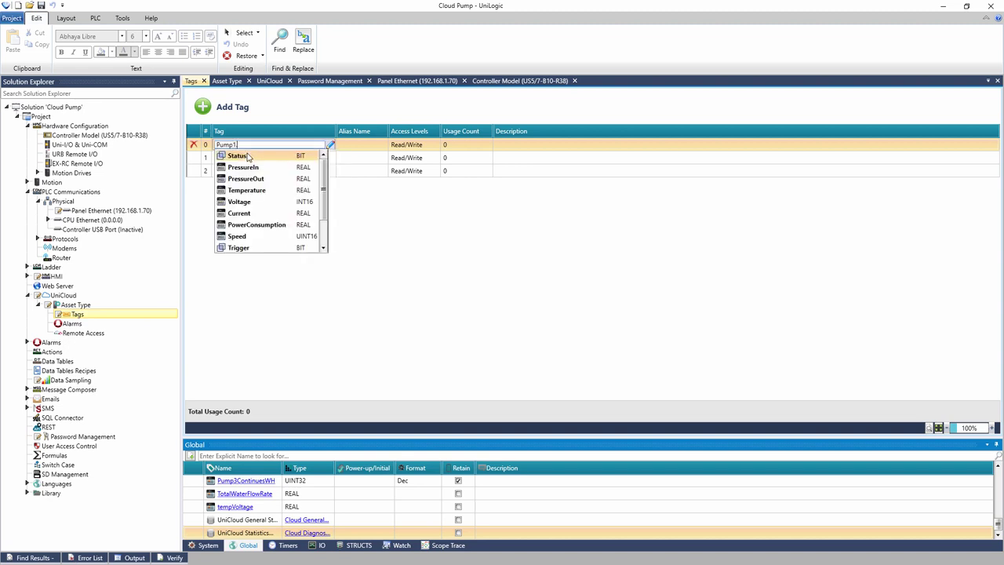
pyautogui.click(248, 156)
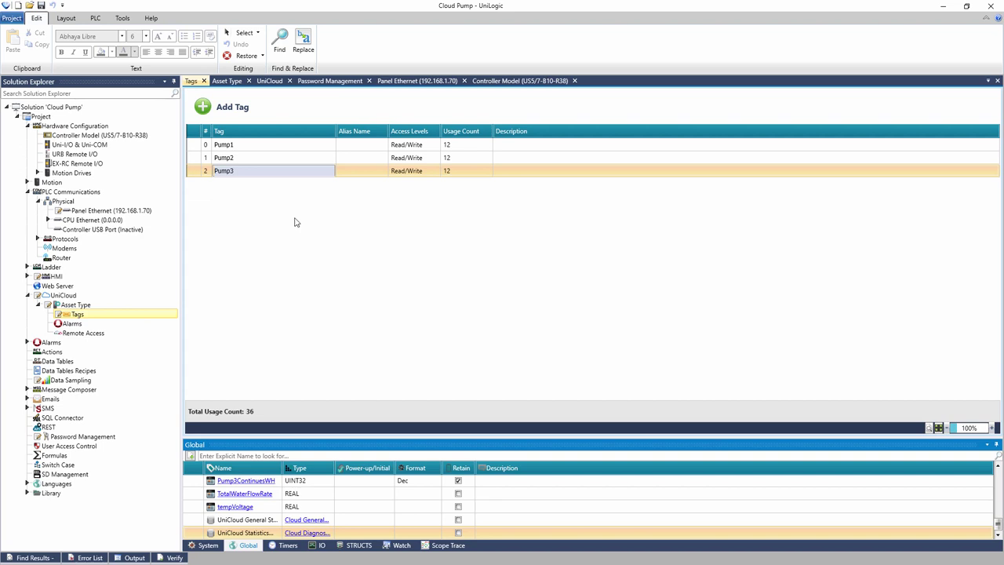
# Step: Enable alarms for UniCloud and turn on Remote Access Control for the asset type
pyautogui.click(84, 325)
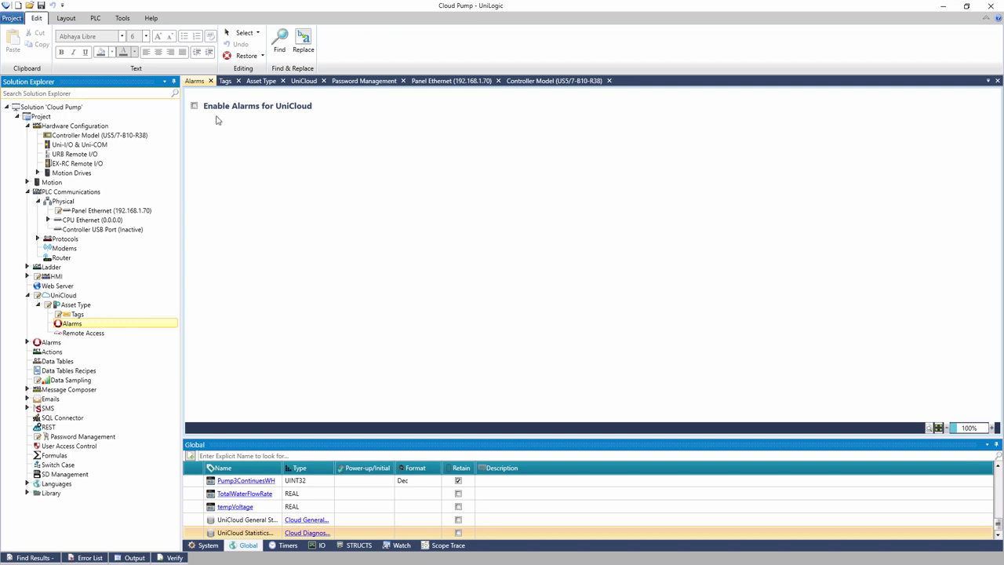
pyautogui.click(195, 106)
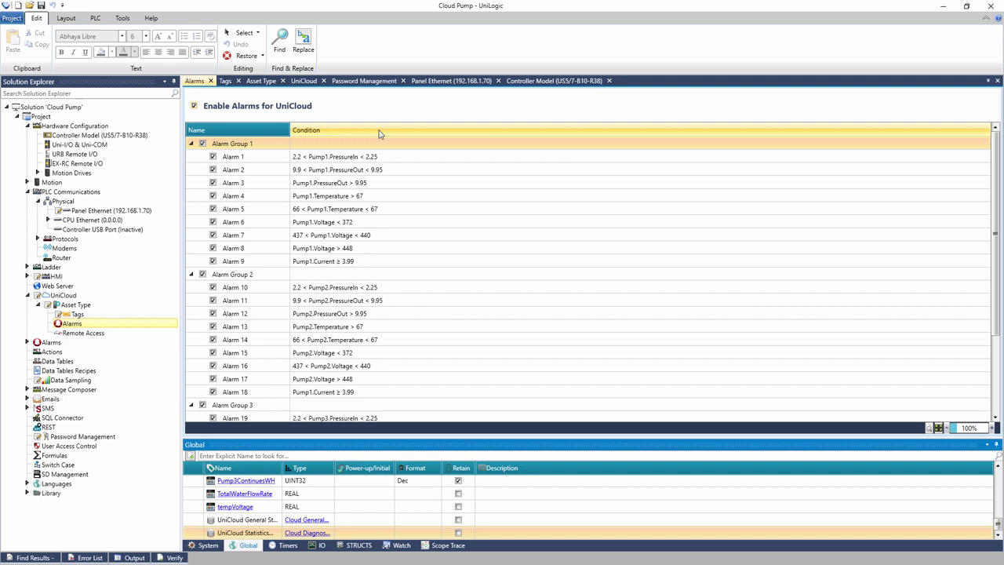
pyautogui.click(103, 336)
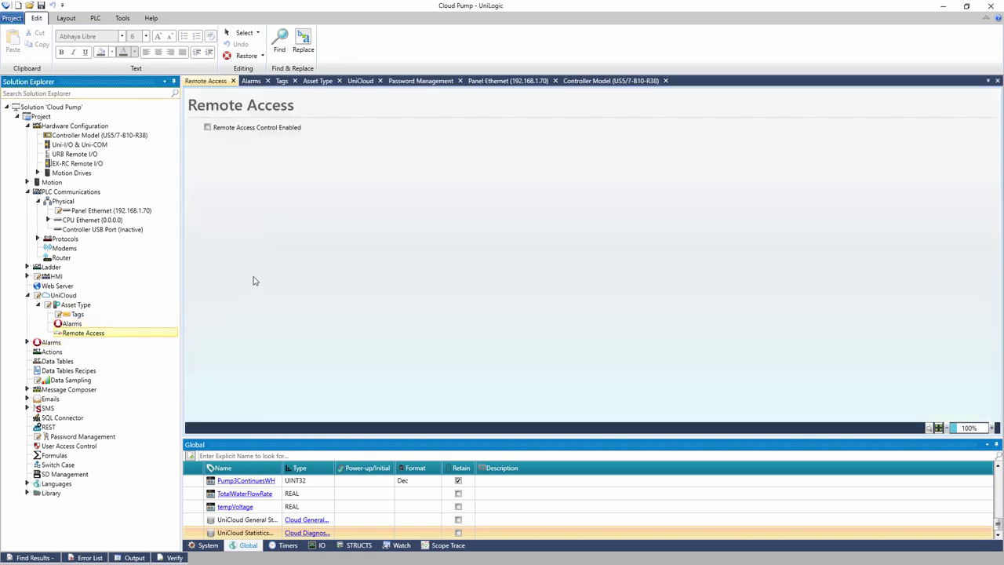
pyautogui.click(208, 128)
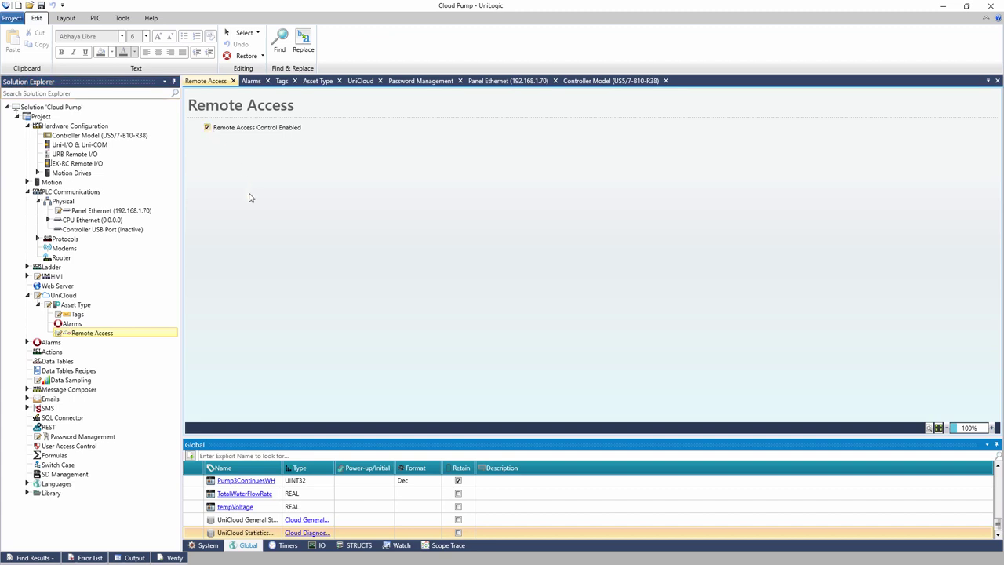
# Step: Sync the asset type with UniCloud and run Download All to the PLC
pyautogui.doubleClick(98, 306)
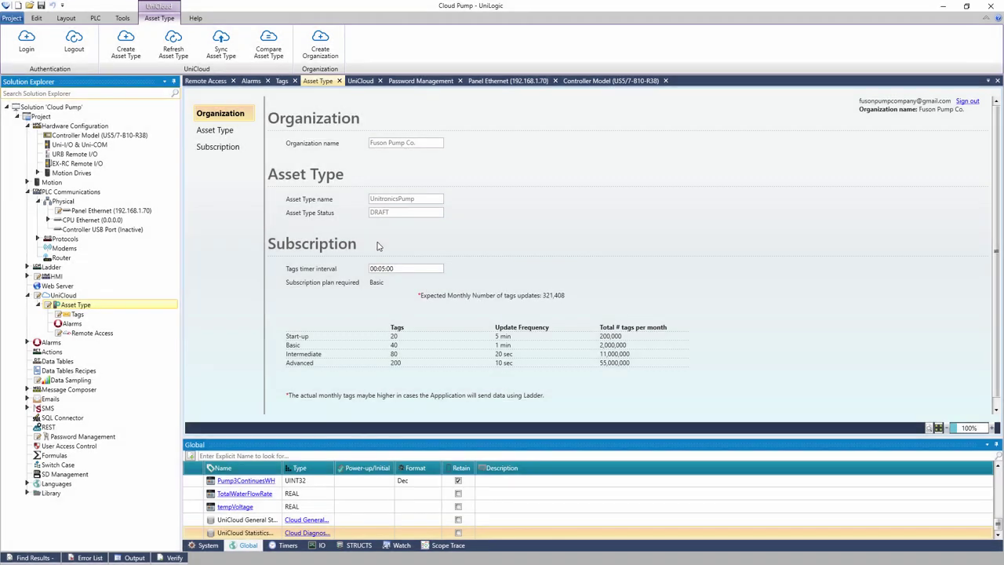
pyautogui.click(223, 49)
pyautogui.click(94, 18)
pyautogui.click(19, 57)
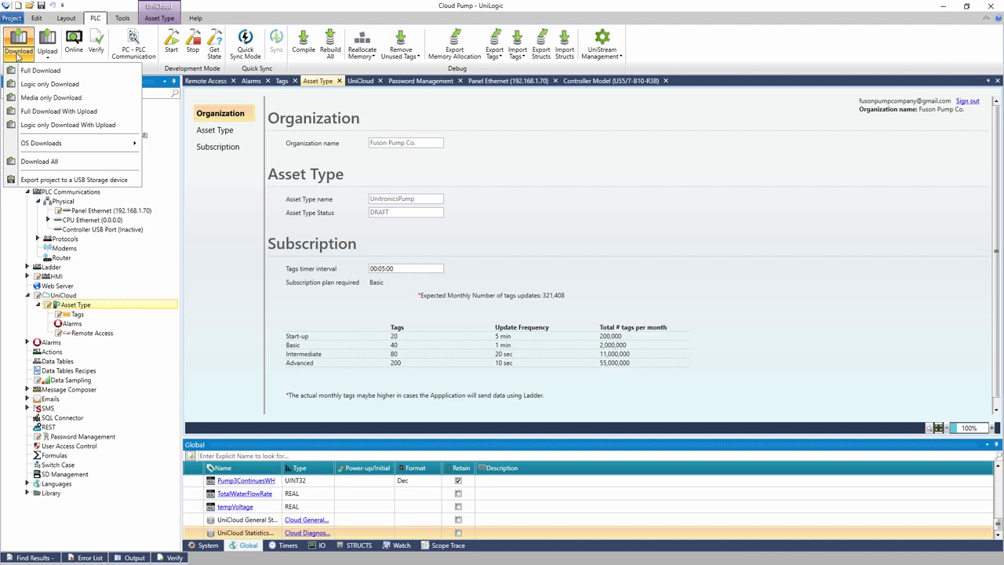
pyautogui.click(39, 161)
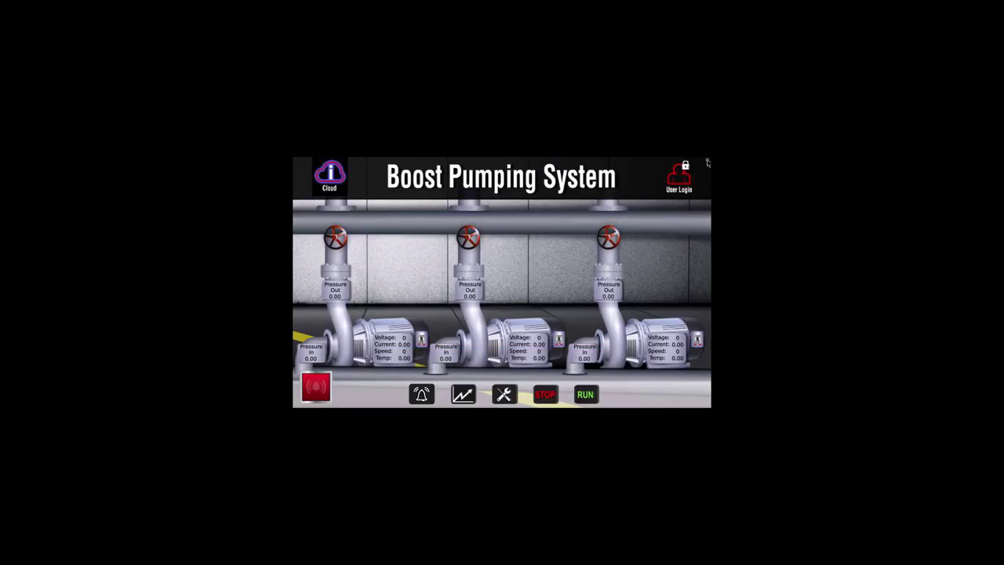
# Step: On the controller's Boost Pumping System screen, enter UniApps and open the UniCloud network settings
pyautogui.click(707, 163)
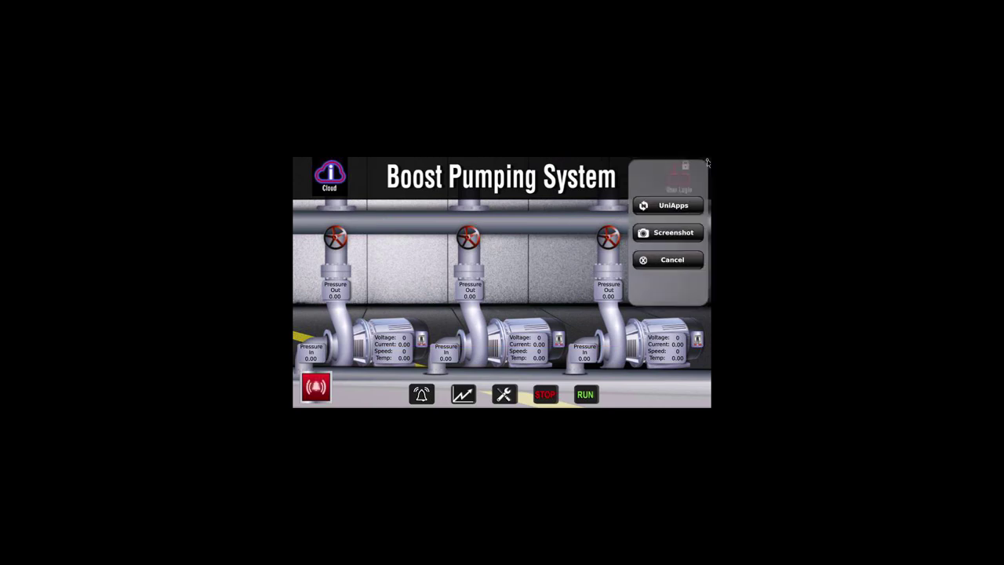
pyautogui.click(674, 206)
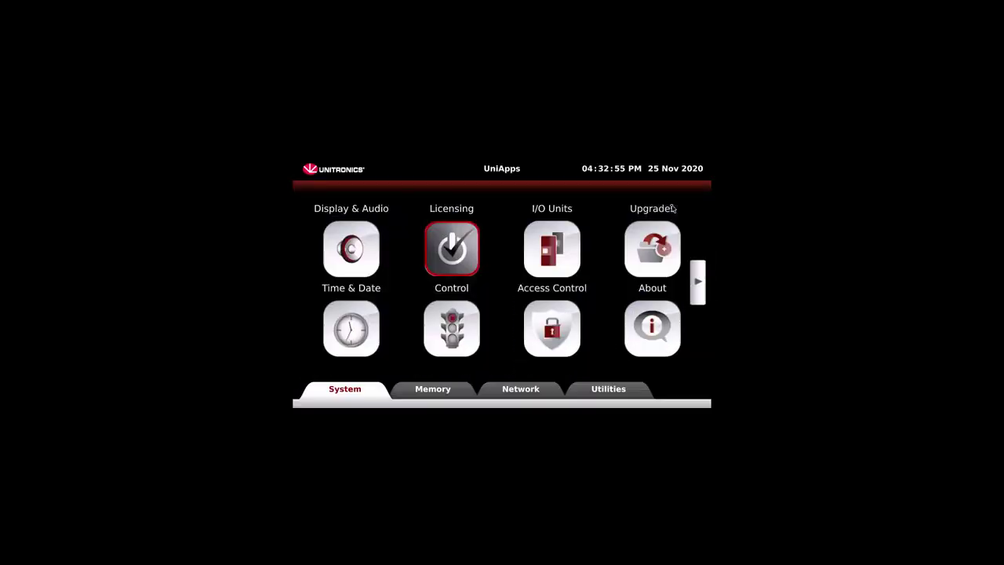
pyautogui.click(534, 390)
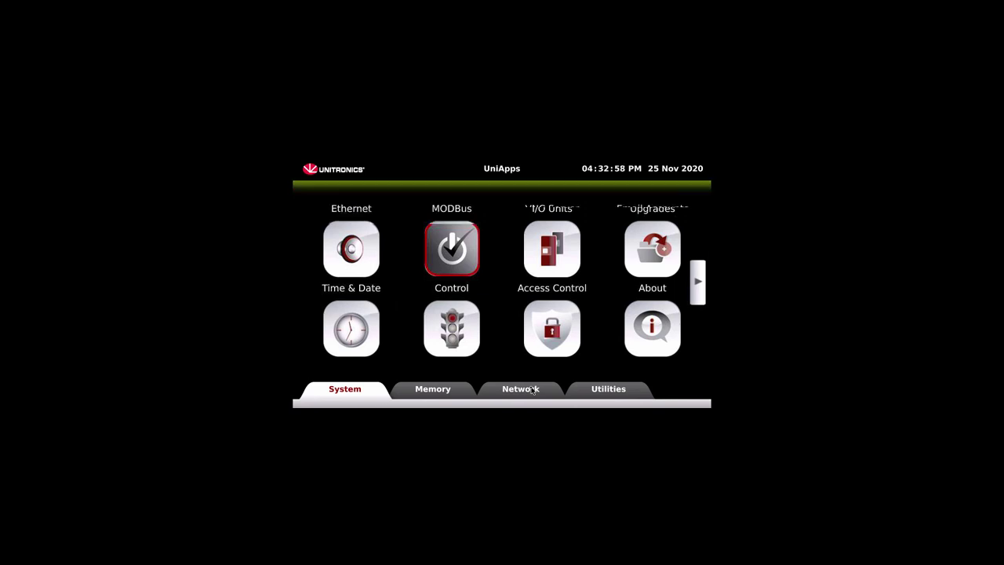
pyautogui.click(697, 281)
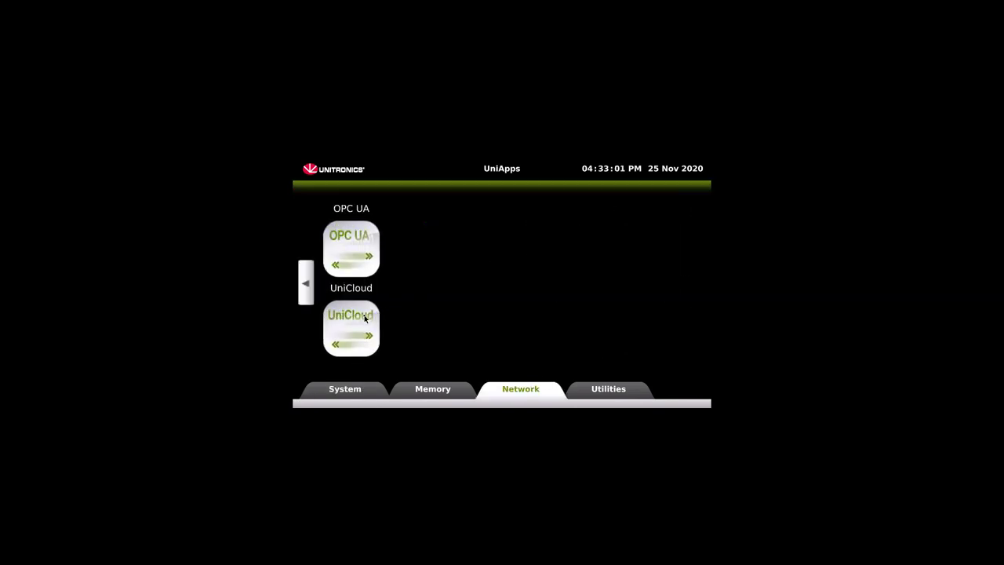
pyautogui.click(364, 317)
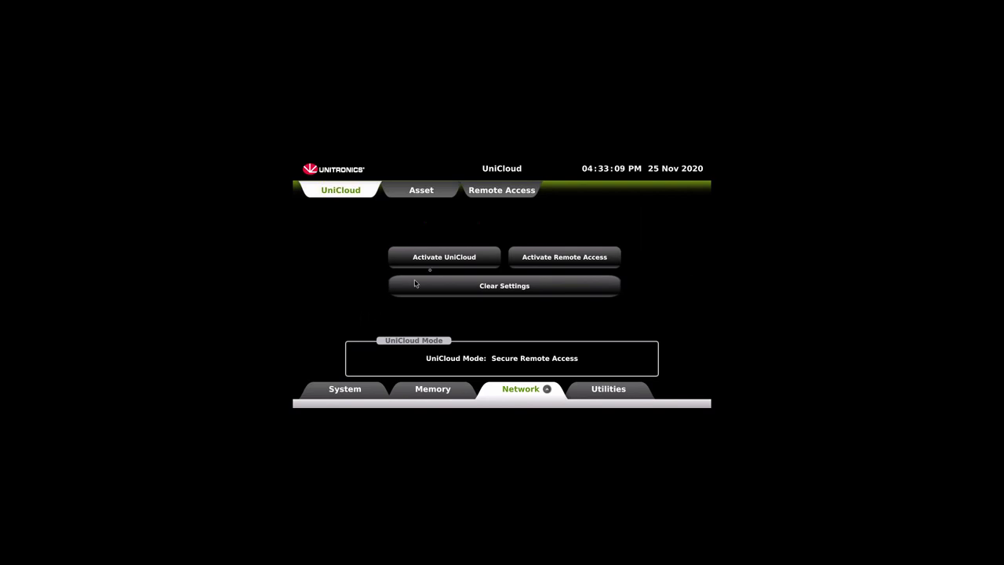
# Step: Activate UniCloud by choosing to create an asset in UniCloud, and log in with the account's user name and password
pyautogui.click(441, 265)
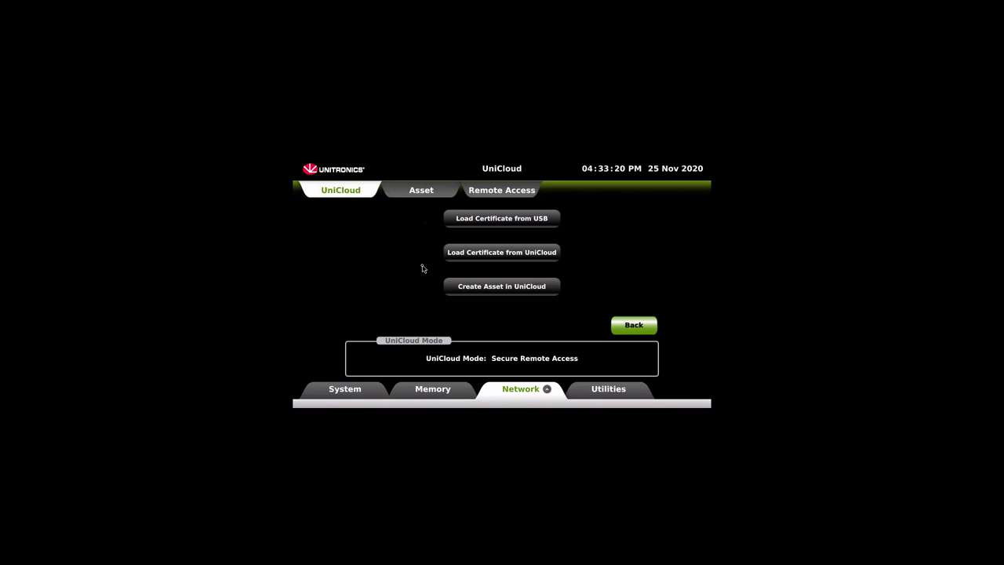
pyautogui.click(514, 291)
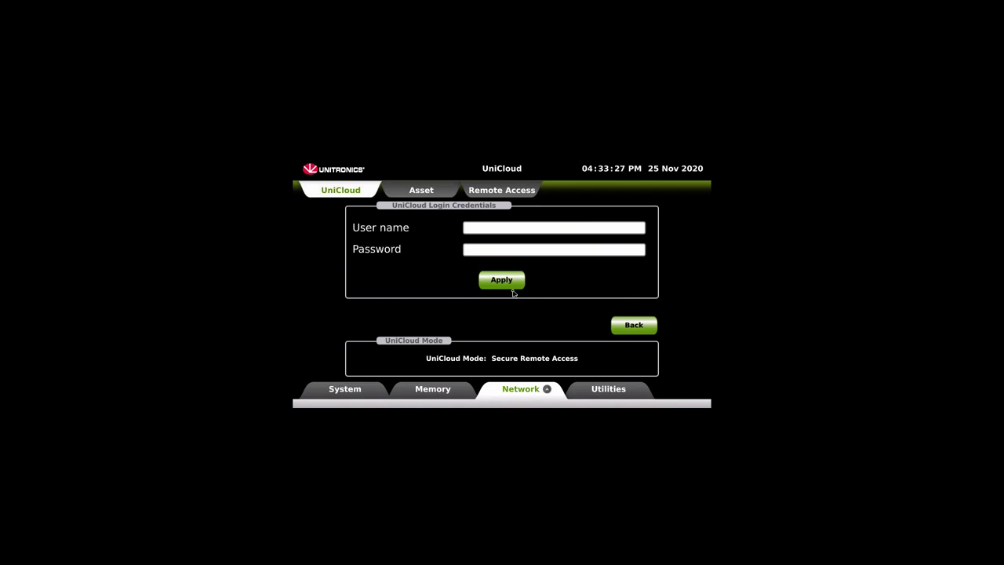
pyautogui.click(506, 227)
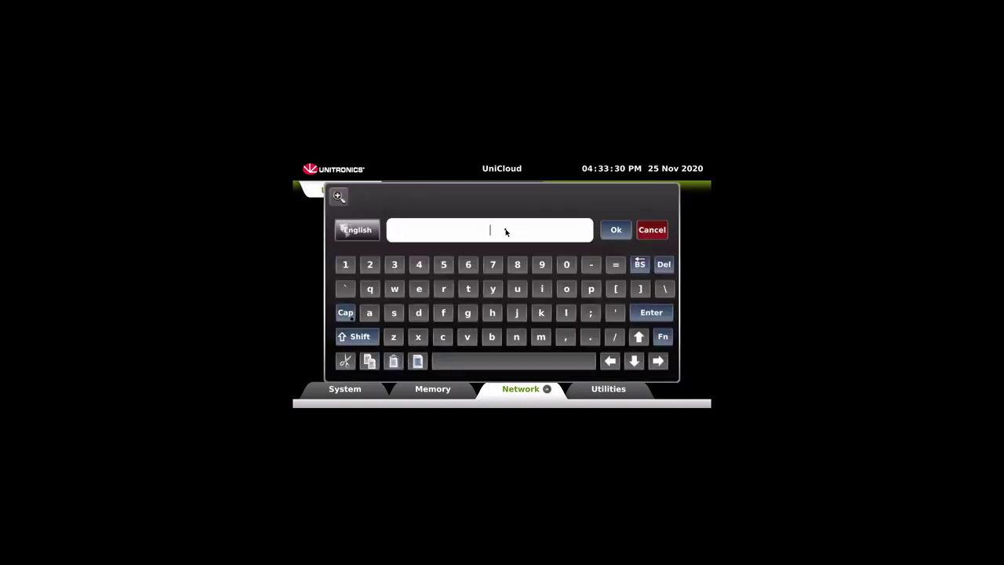
pyautogui.hotkey('ctrl', 'v')
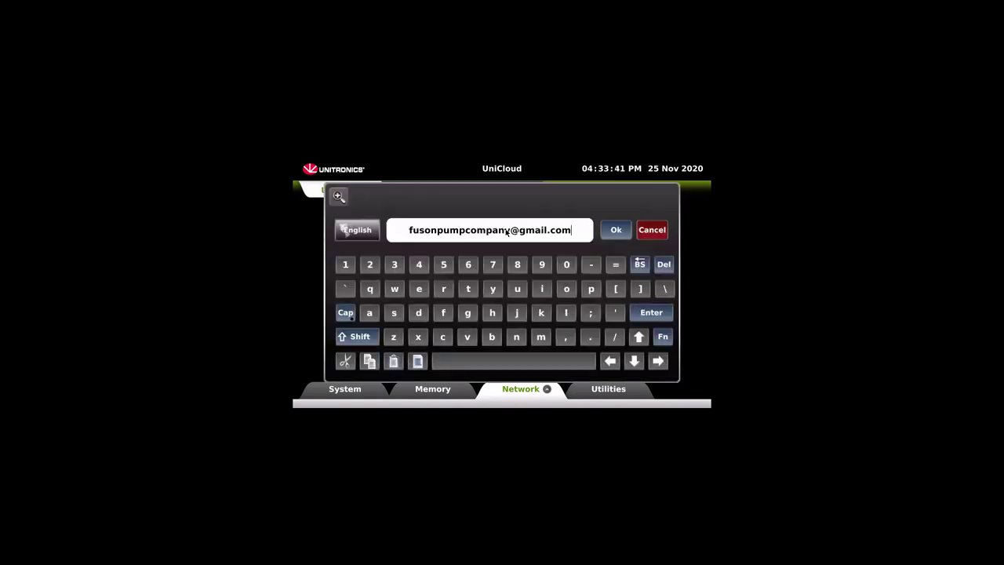
pyautogui.click(622, 233)
pyautogui.click(562, 251)
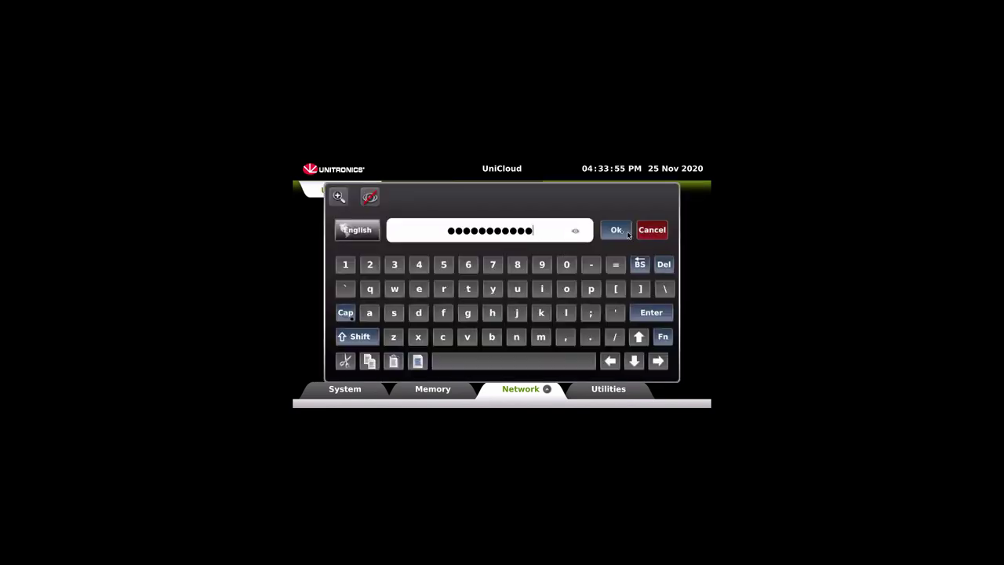
pyautogui.click(624, 231)
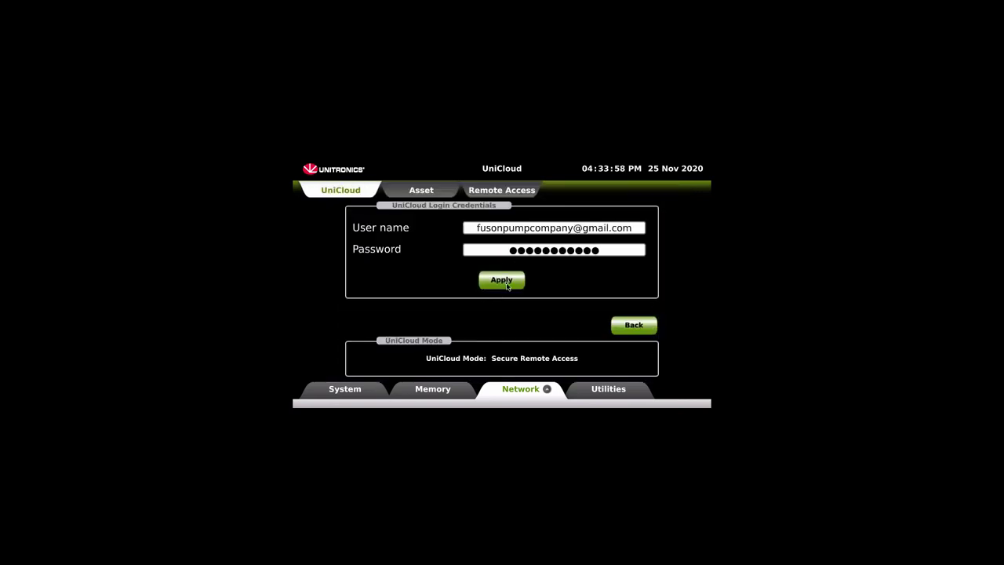
pyautogui.click(507, 286)
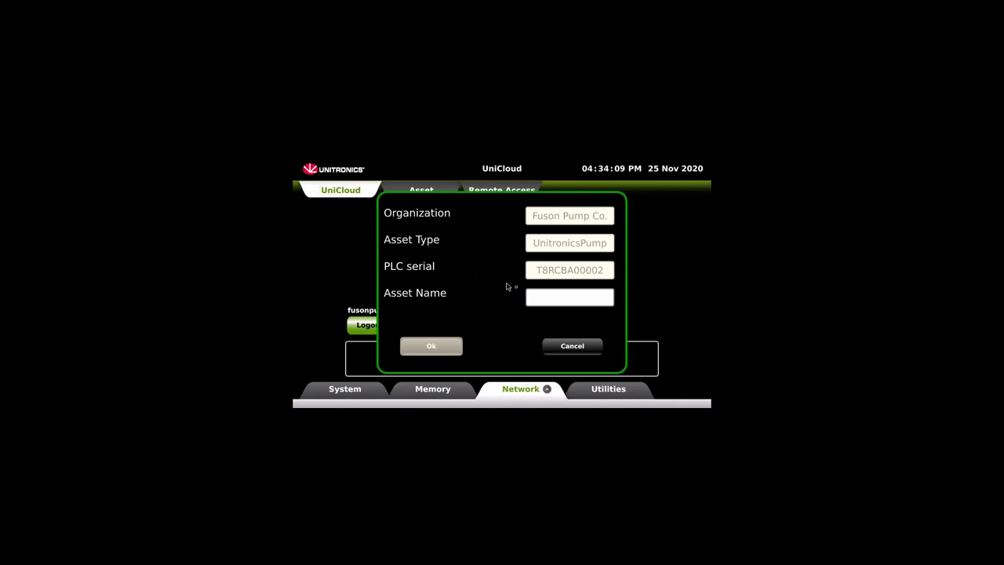
# Step: Name the asset Machine15, create it in UniCloud and close the status message
pyautogui.click(539, 298)
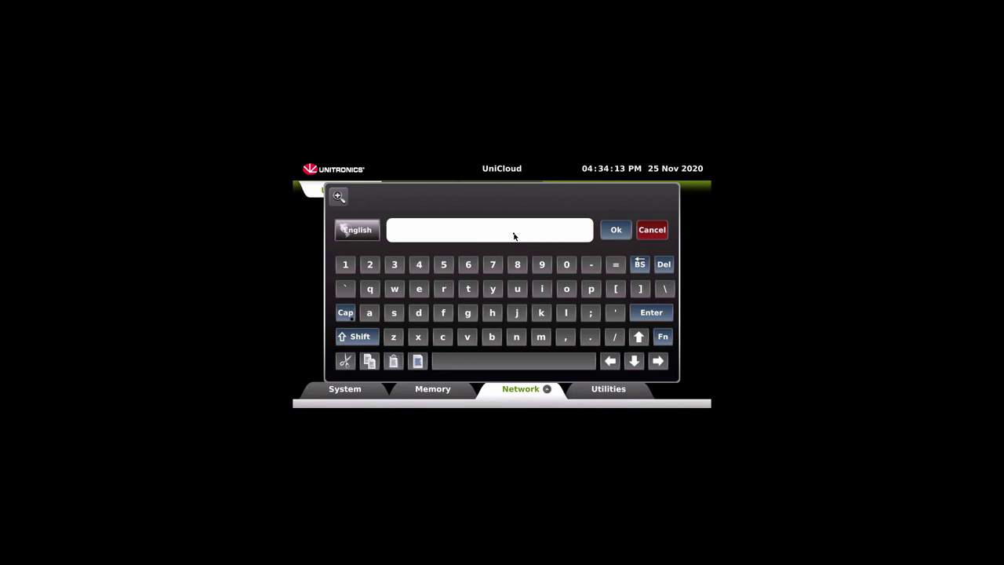
pyautogui.write('Machine15')
pyautogui.click(625, 233)
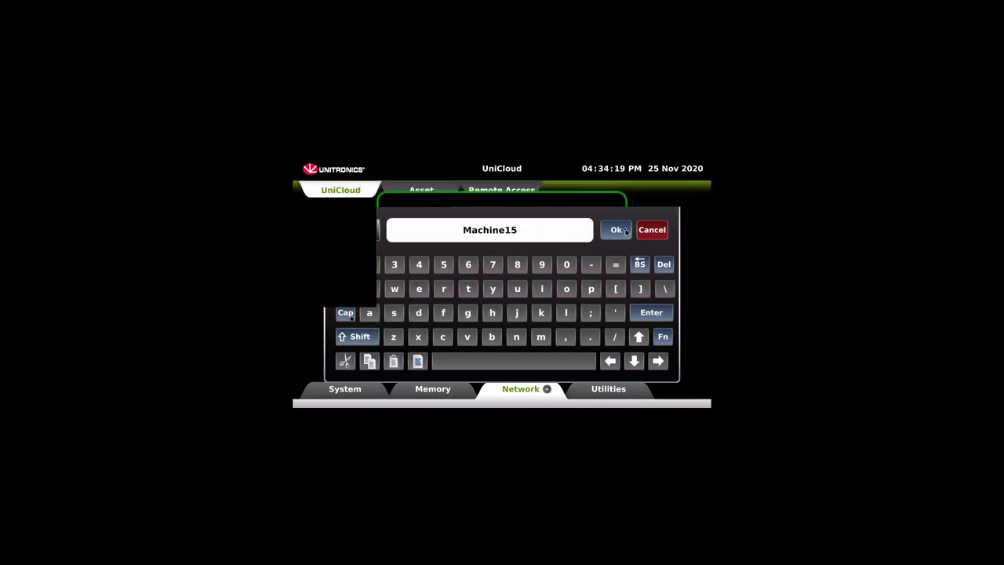
pyautogui.click(431, 350)
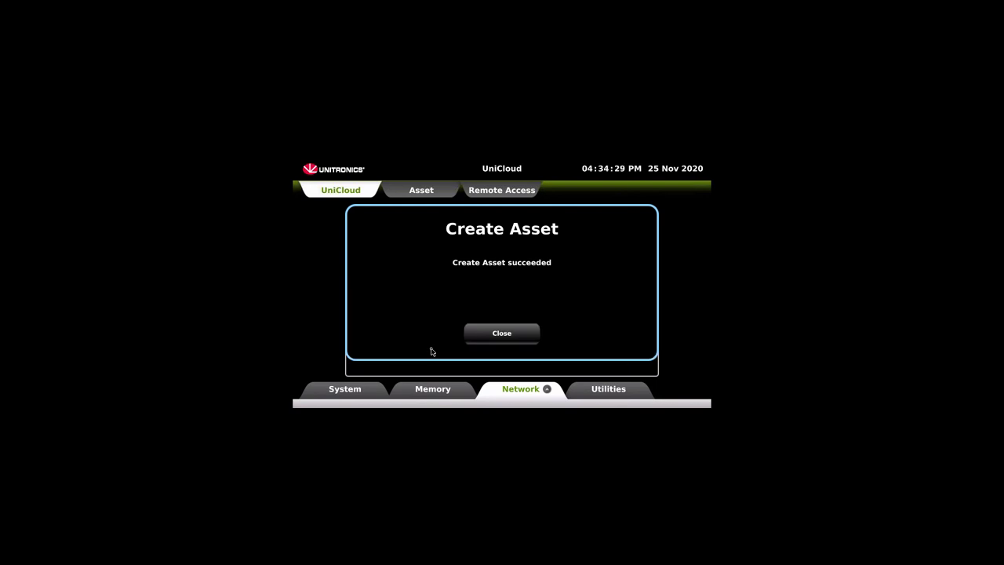
pyautogui.click(504, 341)
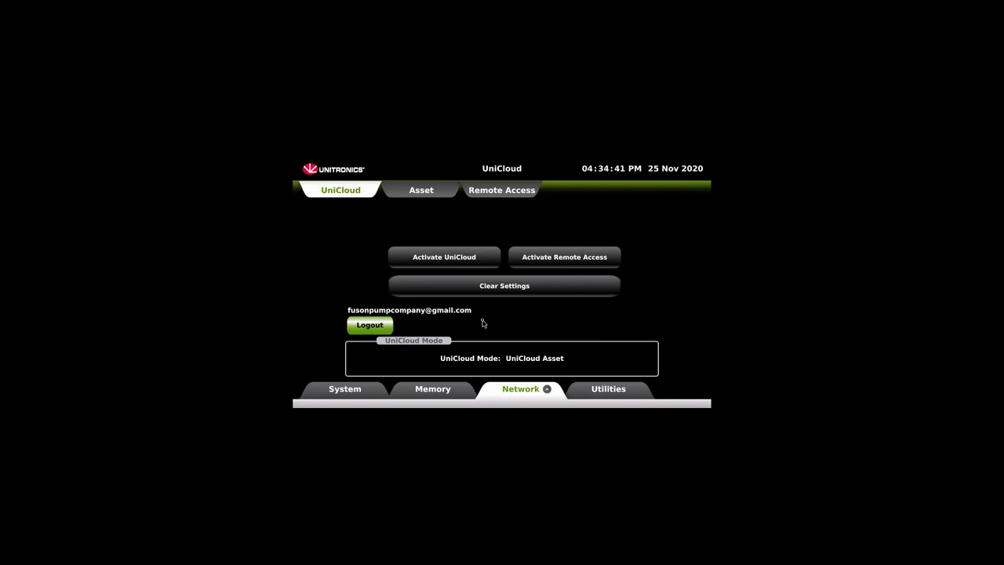
# Step: Load the asset's certificate onto the controller from UniCloud
pyautogui.click(466, 262)
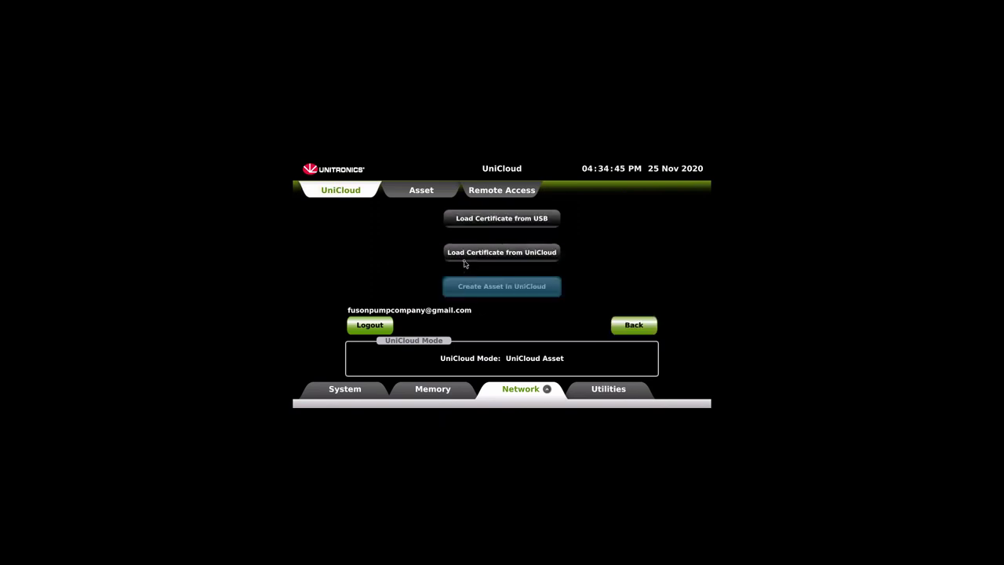
pyautogui.click(513, 254)
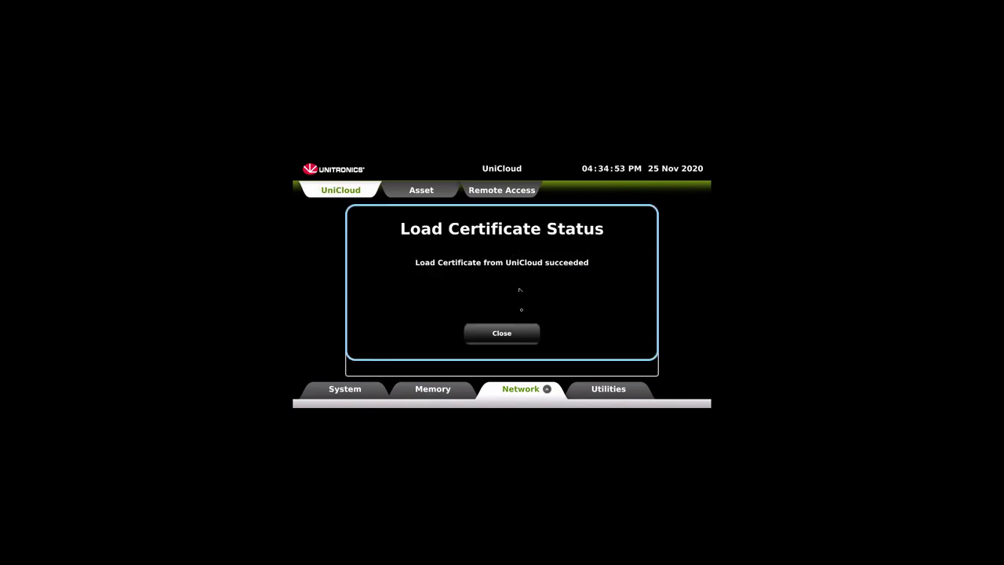
pyautogui.click(515, 336)
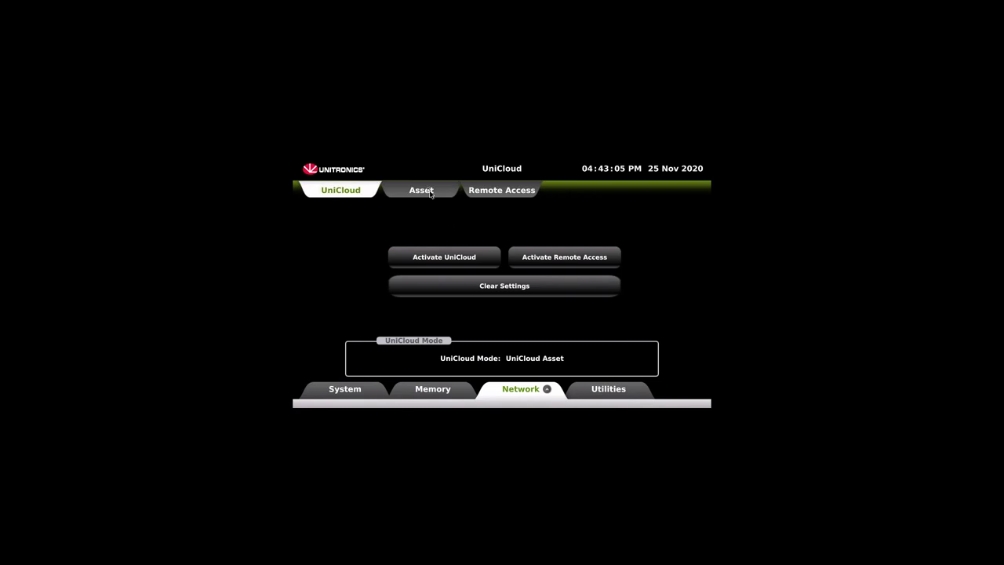
# Step: Start sending asset data to UniCloud and confirm enabling the UniCloud service
pyautogui.click(428, 190)
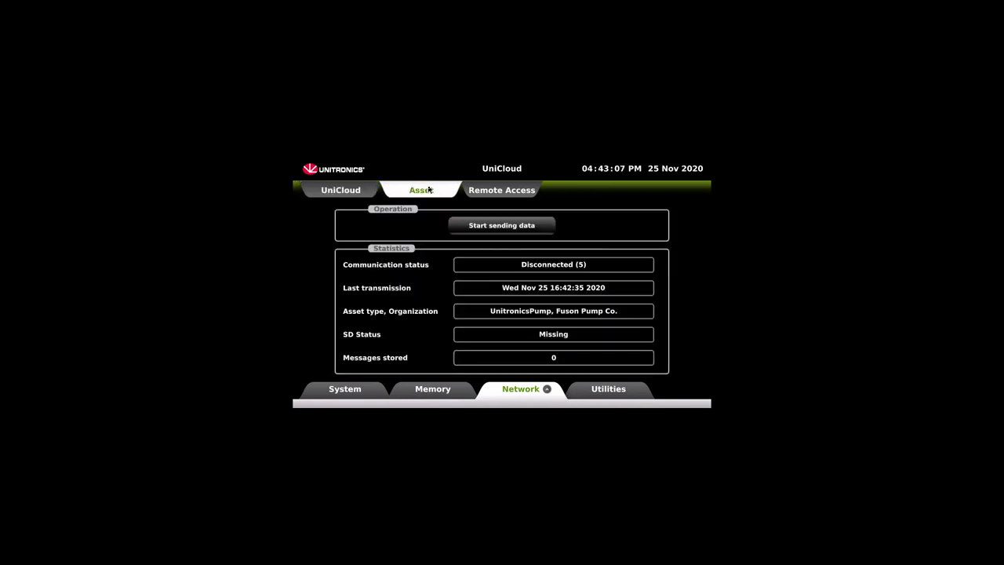
pyautogui.click(501, 228)
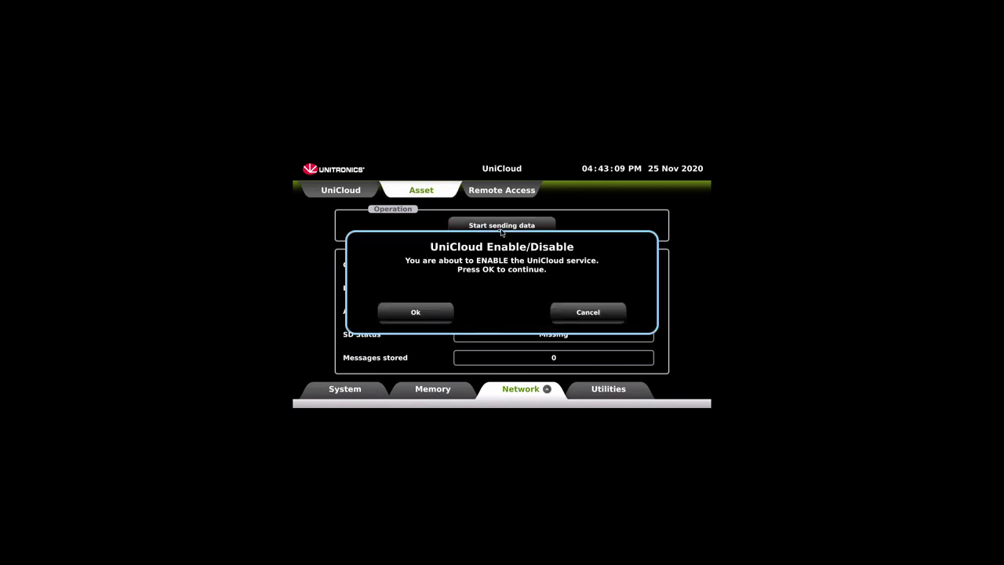
pyautogui.click(428, 318)
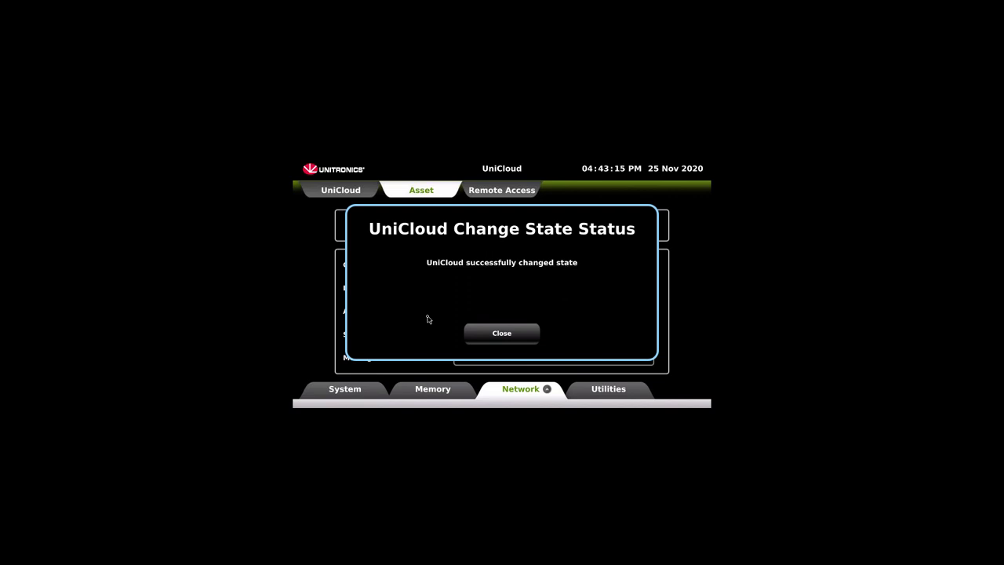
pyautogui.click(505, 339)
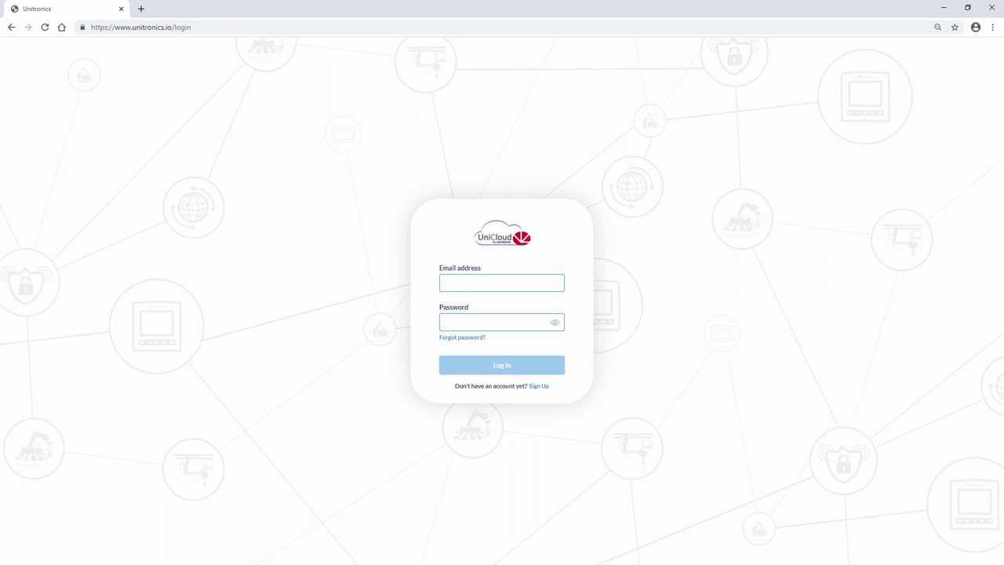
# Step: Switch to the UniCloud website, log in with the account e-mail and password, and check Machine15's details in Device Management
pyautogui.click(491, 284)
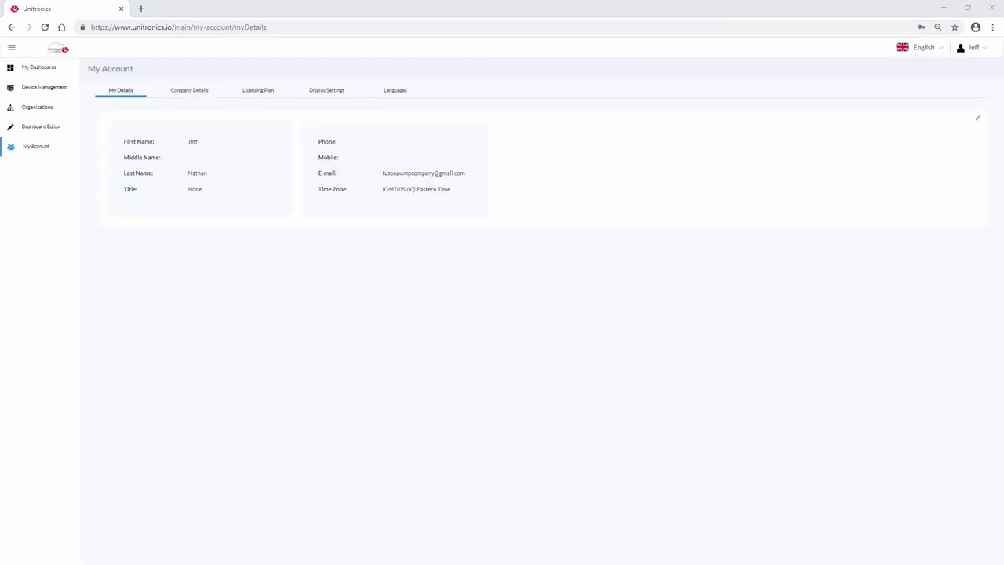
pyautogui.click(63, 89)
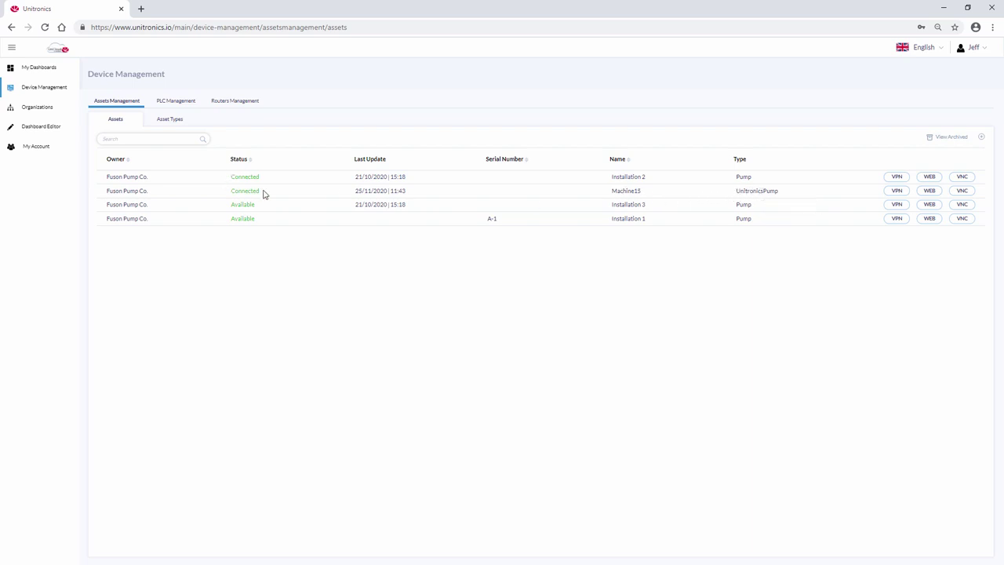
pyautogui.click(632, 190)
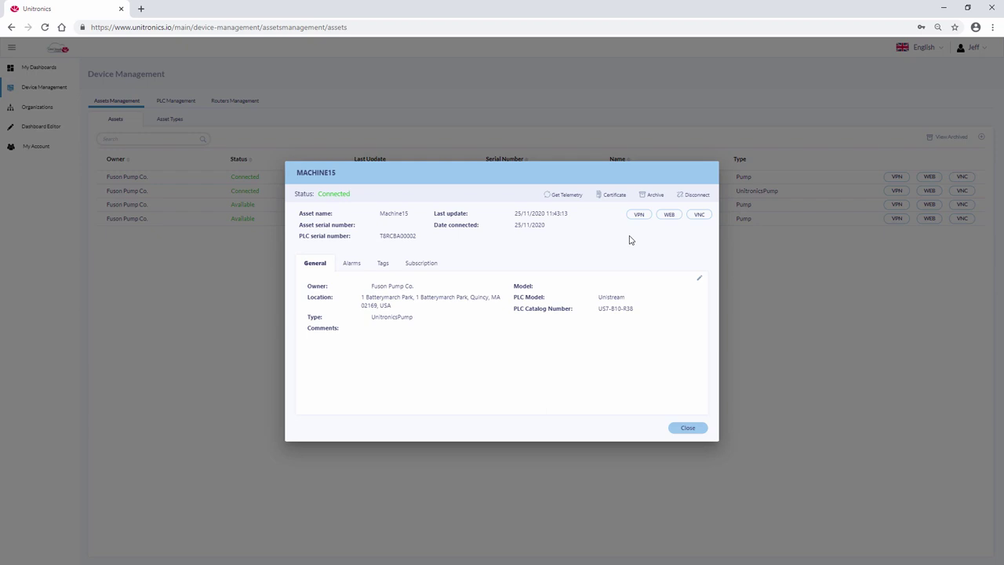
pyautogui.click(697, 428)
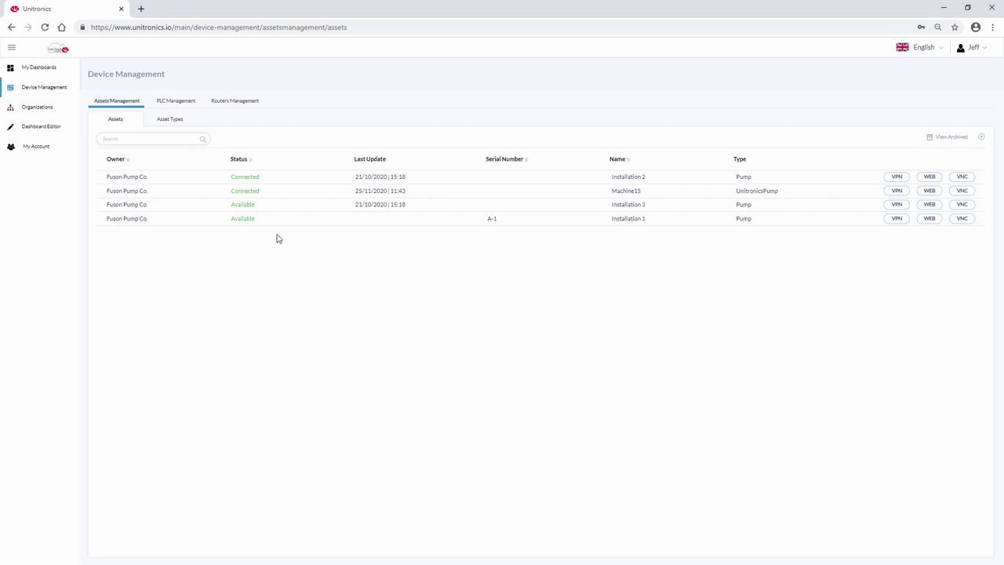
# Step: Add a Table widget to the Unitronics Dashboard in the Dashboard Editor and set its asset type to UnitronicsPump
pyautogui.click(44, 126)
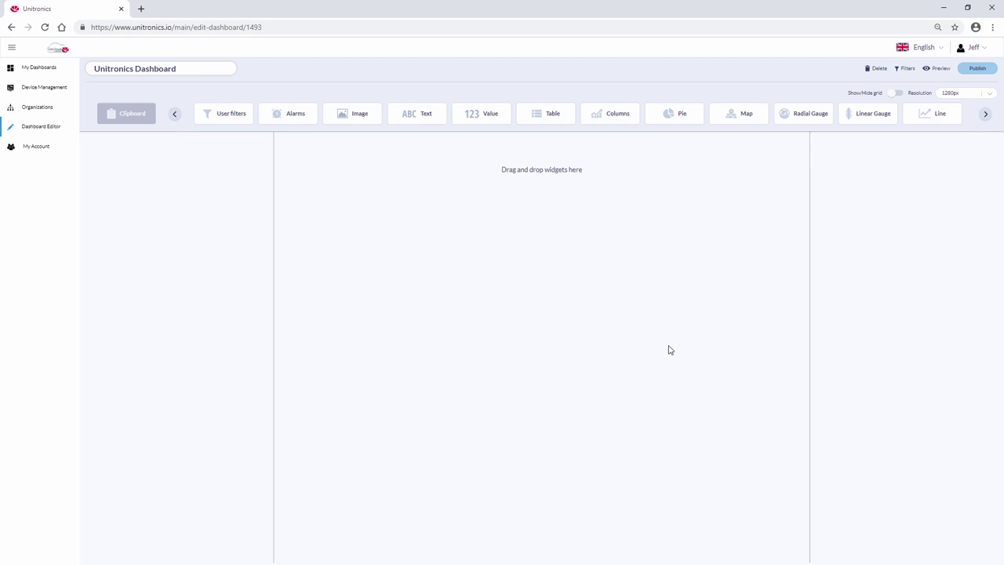
pyautogui.moveTo(555, 124); pyautogui.dragTo(473, 219)
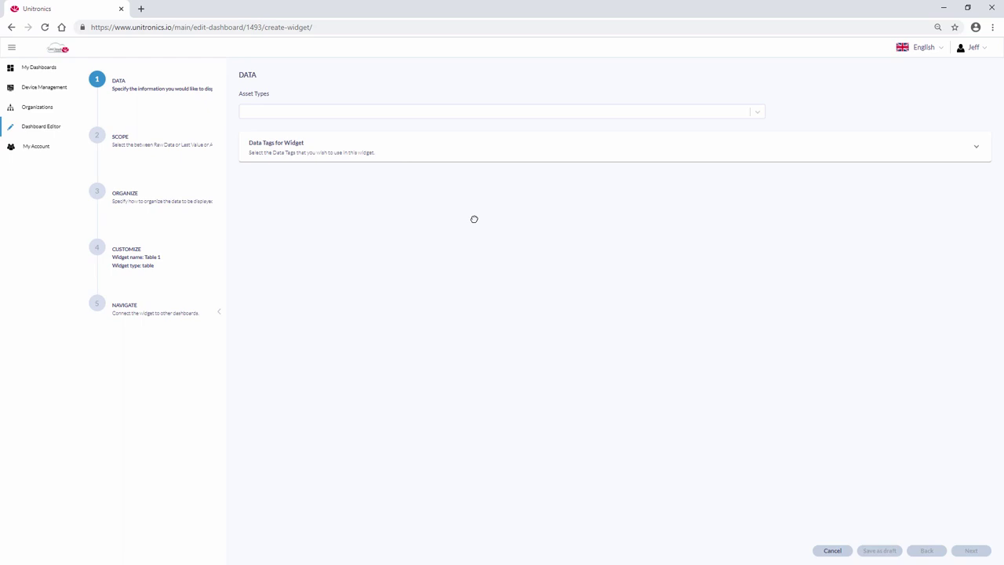
pyautogui.click(258, 113)
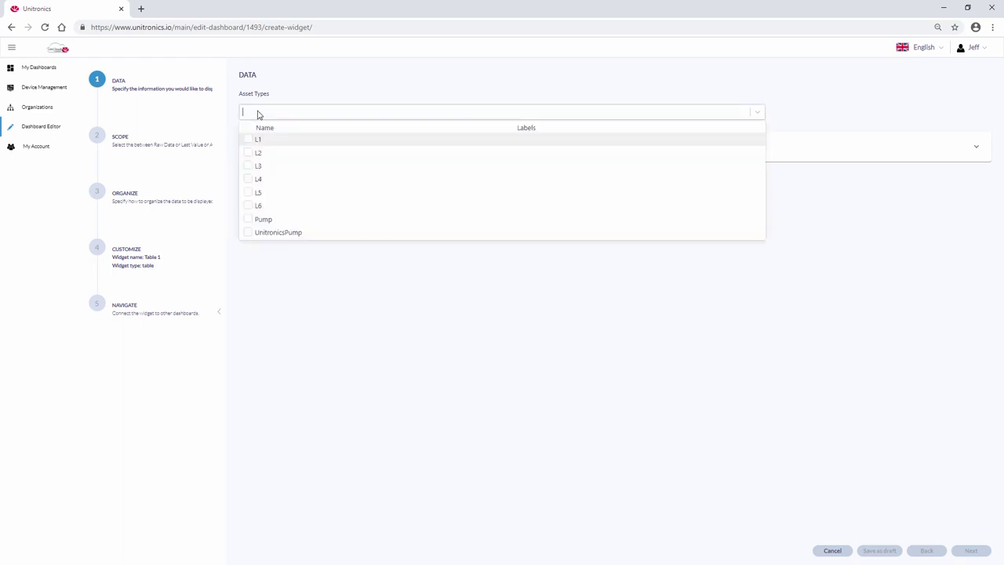
pyautogui.click(248, 233)
pyautogui.click(270, 257)
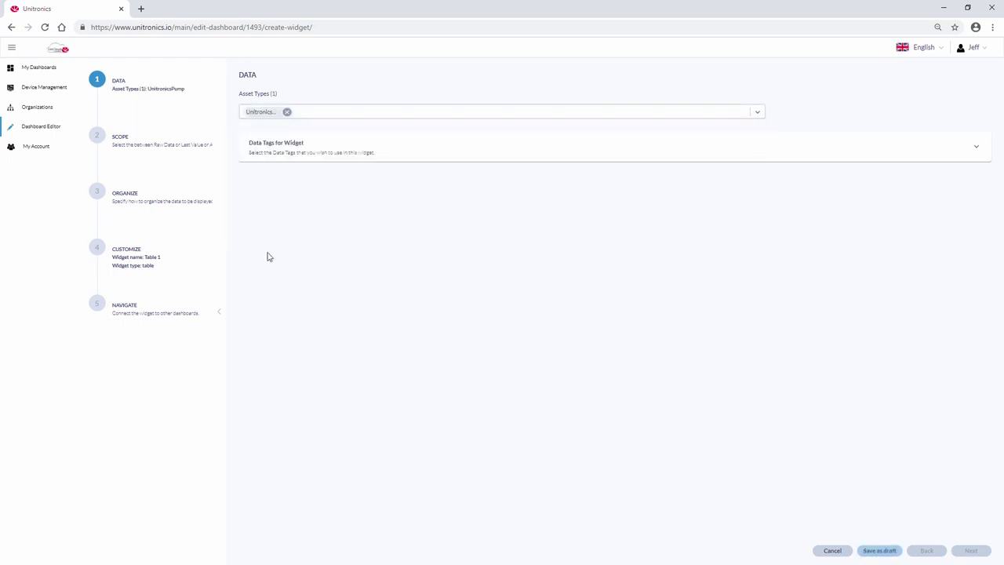
# Step: Add Pump1.Speed, Pump2.Speed and Pump3.Speed as the table widget's tag data
pyautogui.click(313, 151)
pyautogui.click(265, 259)
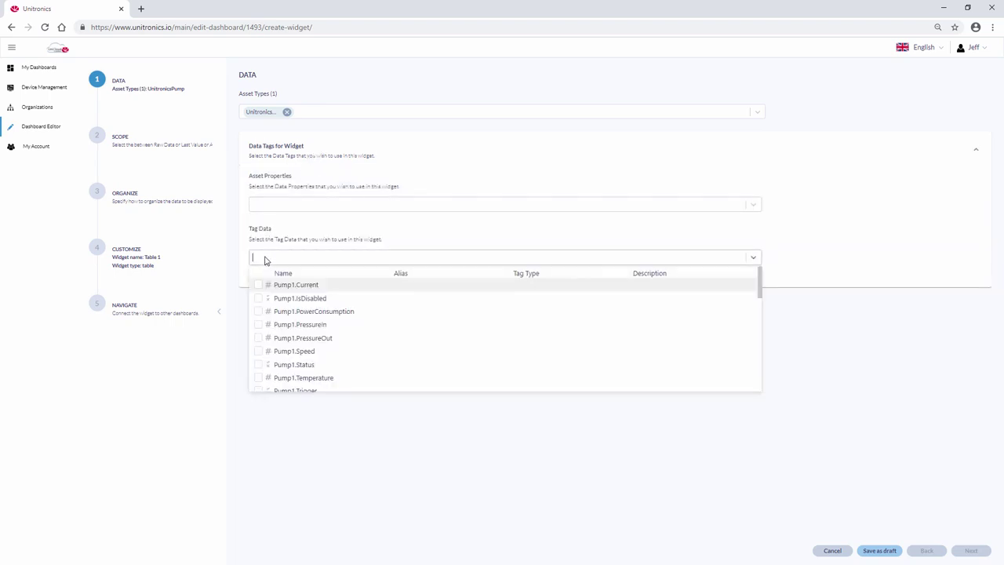
pyautogui.click(259, 353)
pyautogui.scroll(-2, 259, 354)
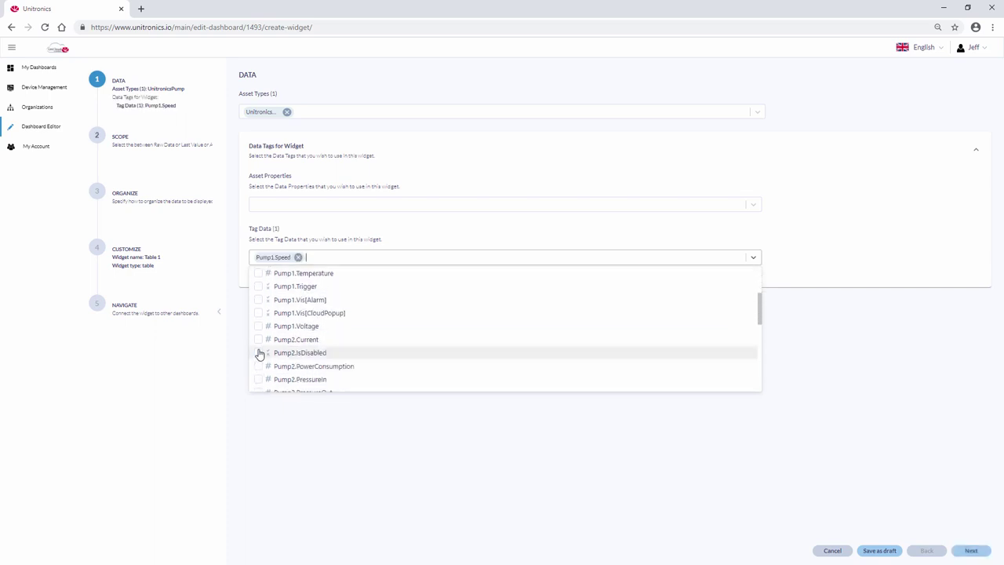
pyautogui.scroll(-1, 260, 355)
pyautogui.click(262, 357)
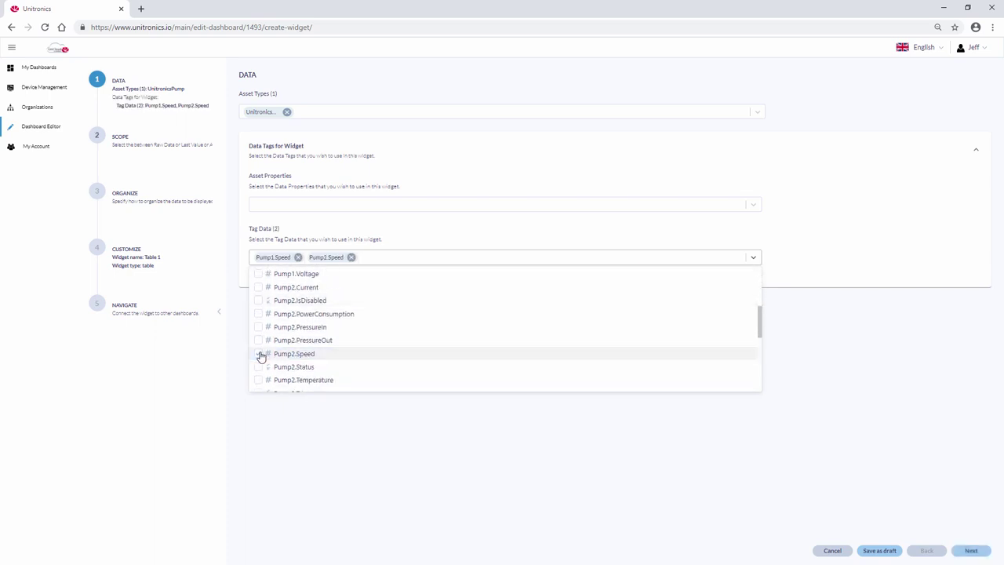
pyautogui.scroll(-2, 261, 356)
pyautogui.scroll(-1, 259, 357)
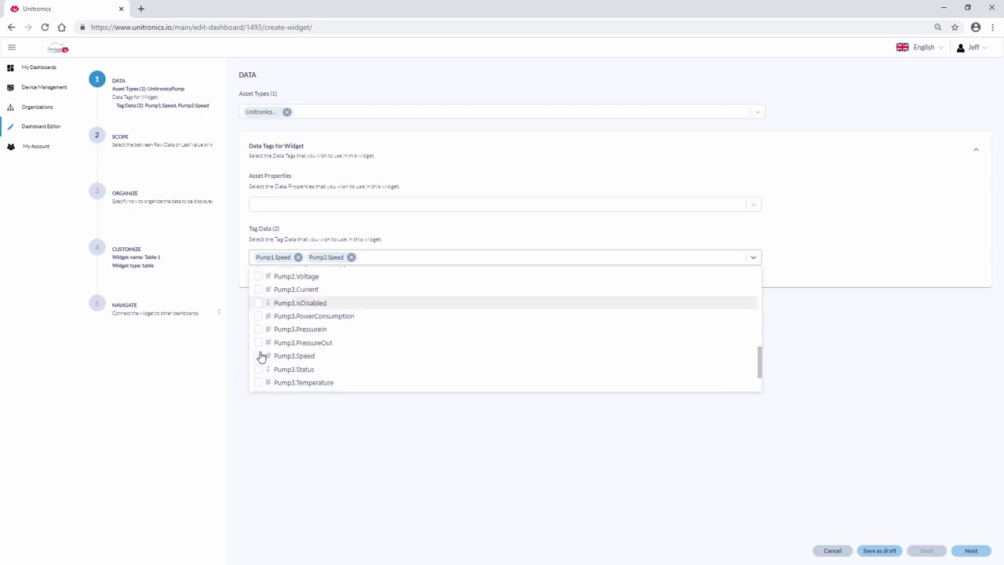
pyautogui.click(258, 362)
pyautogui.click(291, 422)
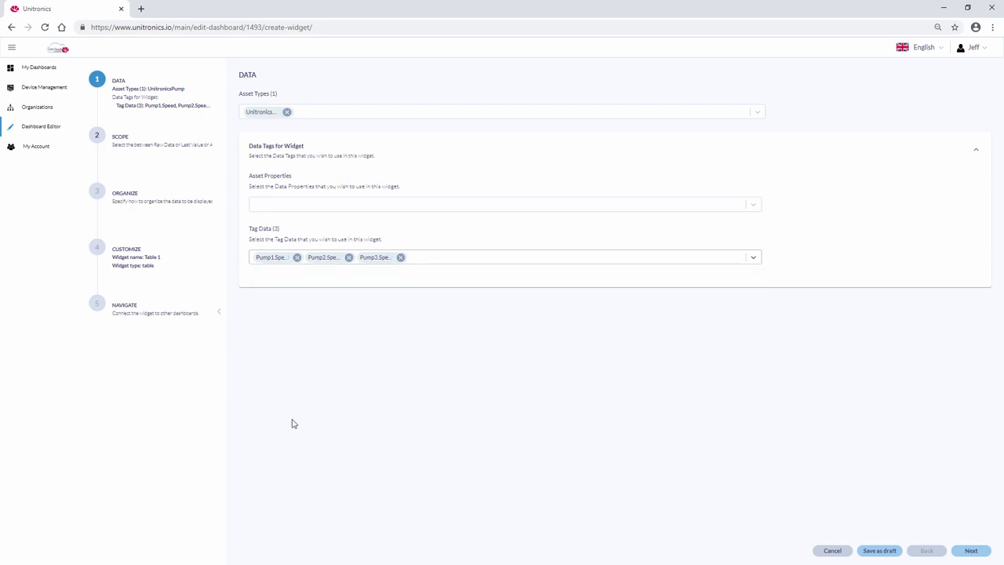
# Step: Add the Asset name and Data Timestamp properties to the table widget and proceed to its Scope settings
pyautogui.click(256, 205)
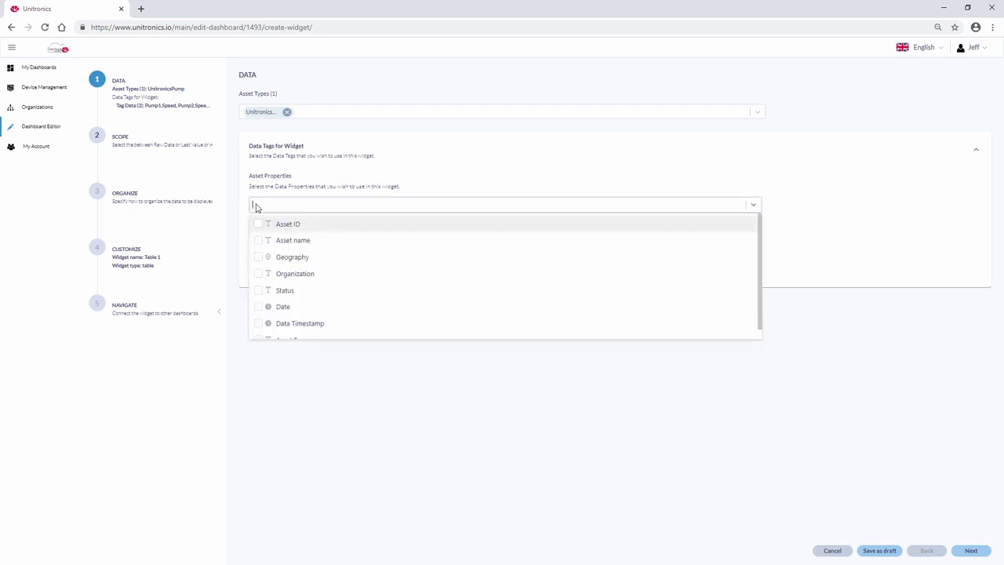
pyautogui.click(259, 244)
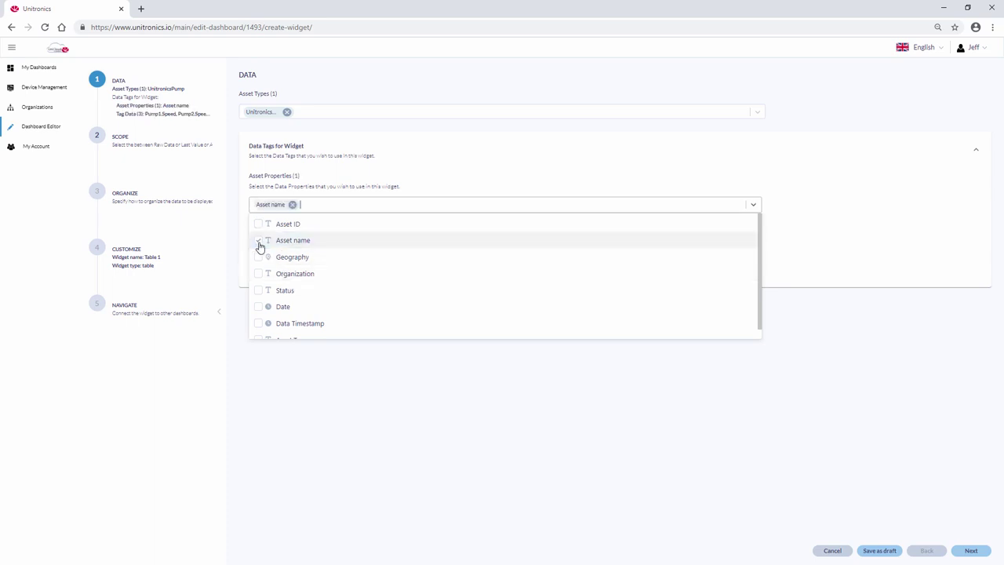
pyautogui.click(259, 324)
pyautogui.click(383, 412)
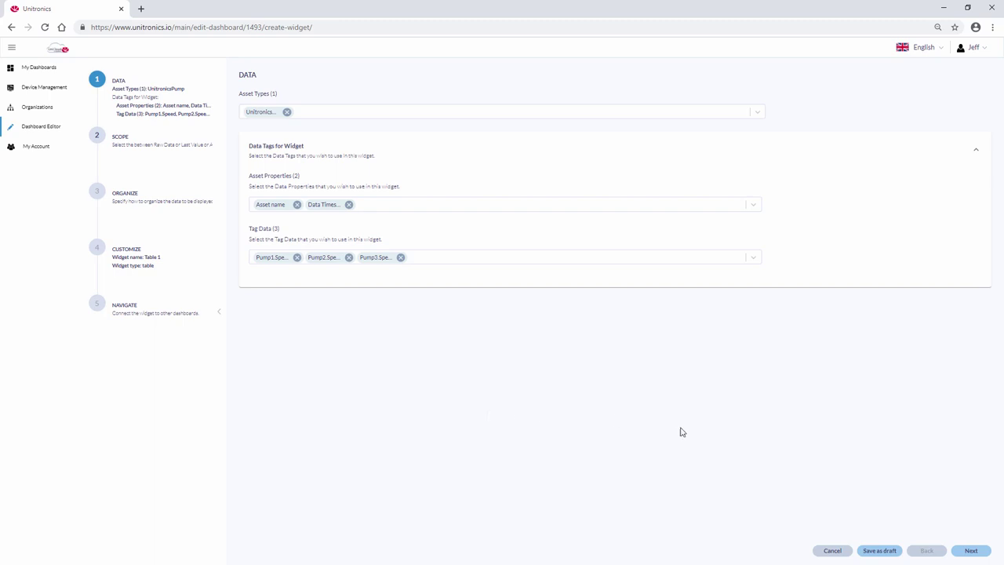
pyautogui.click(978, 553)
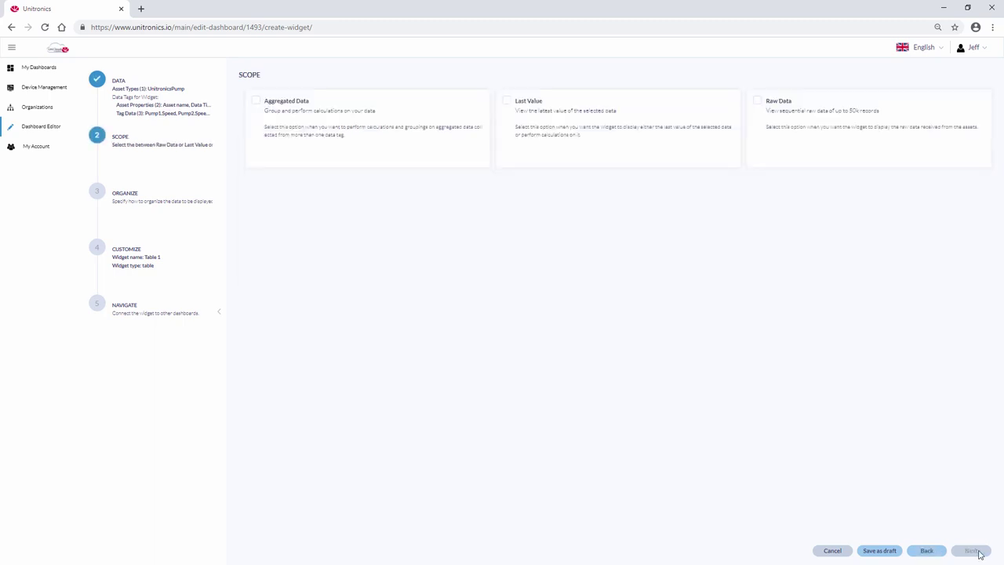
# Step: Set the table widget's scope to Last Value and place Asset name, Data Timestamp, Pump1.Speed, Pump2.Speed and Pump3.Speed in Data and Metrics, in that order
pyautogui.click(526, 103)
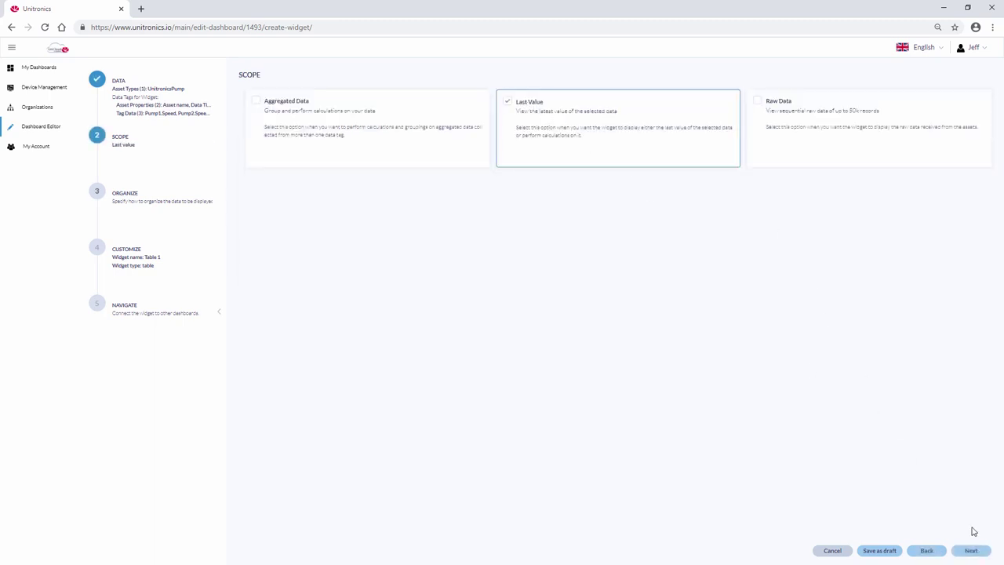
pyautogui.click(972, 551)
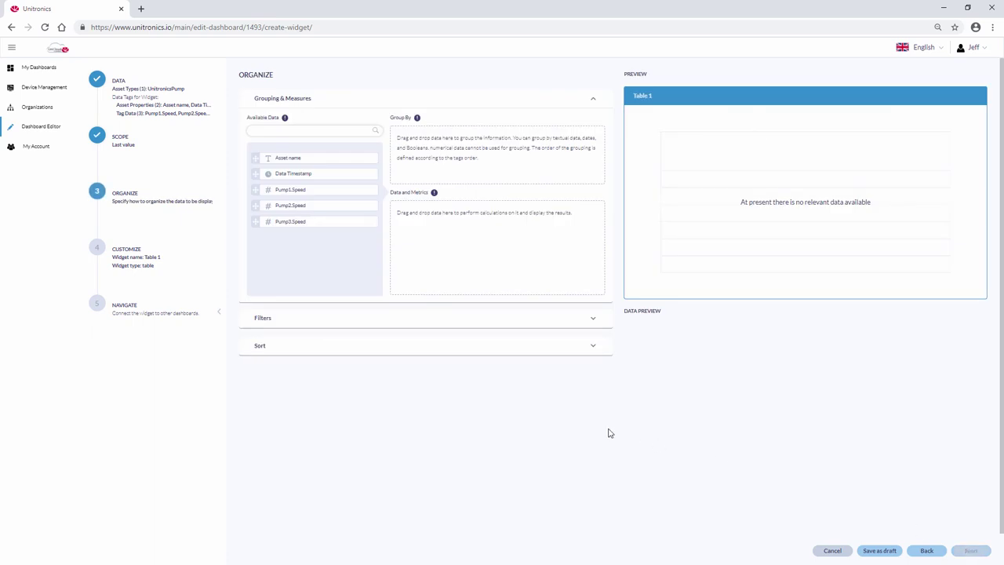
pyautogui.moveTo(256, 173); pyautogui.dragTo(408, 224)
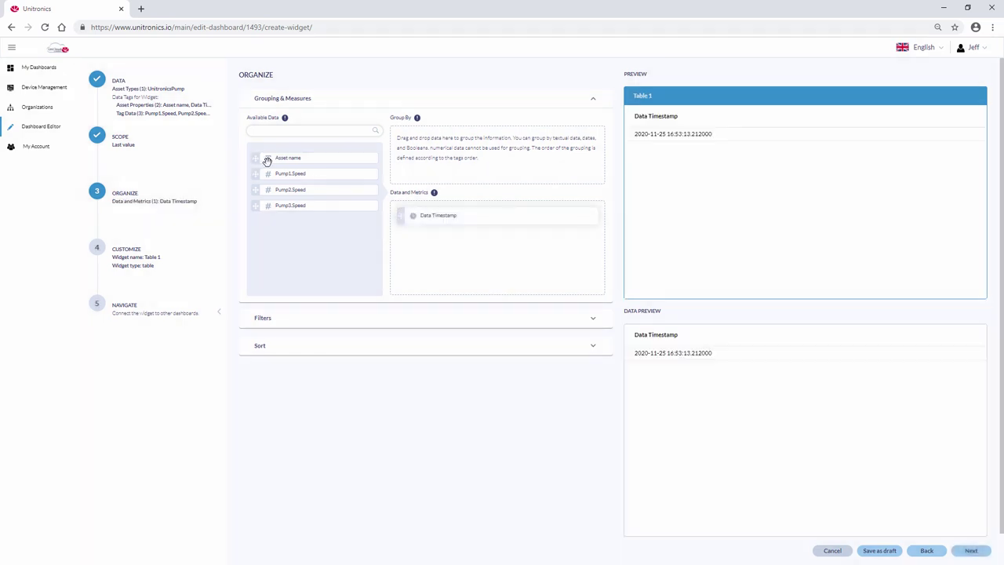
pyautogui.moveTo(267, 160); pyautogui.dragTo(408, 217)
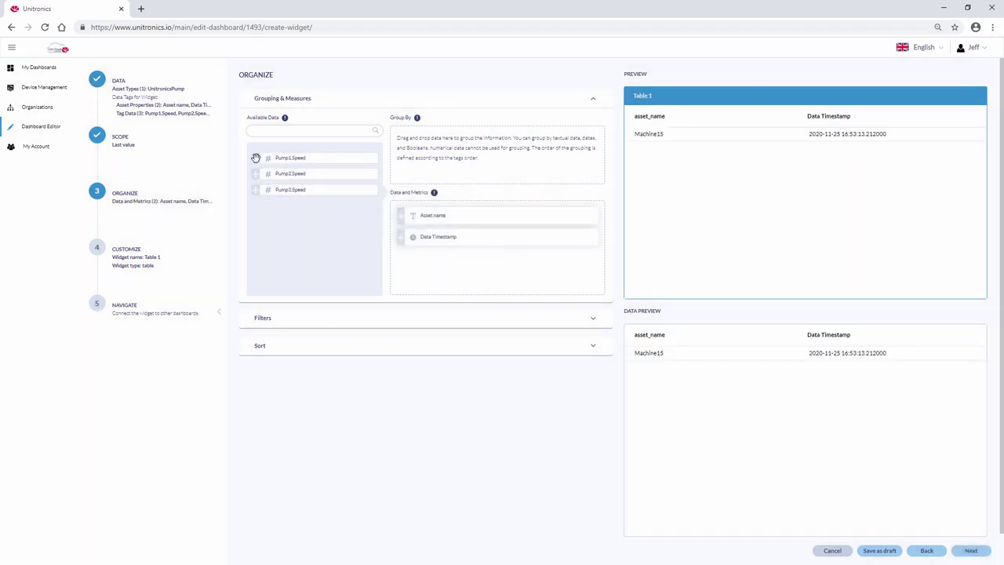
pyautogui.moveTo(255, 156); pyautogui.dragTo(405, 256)
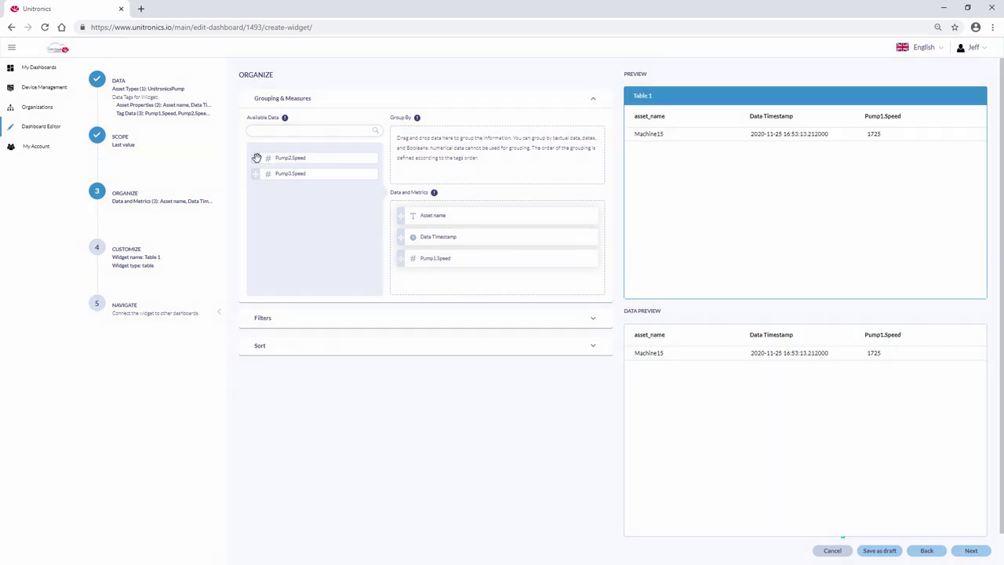
pyautogui.moveTo(272, 160); pyautogui.dragTo(412, 279)
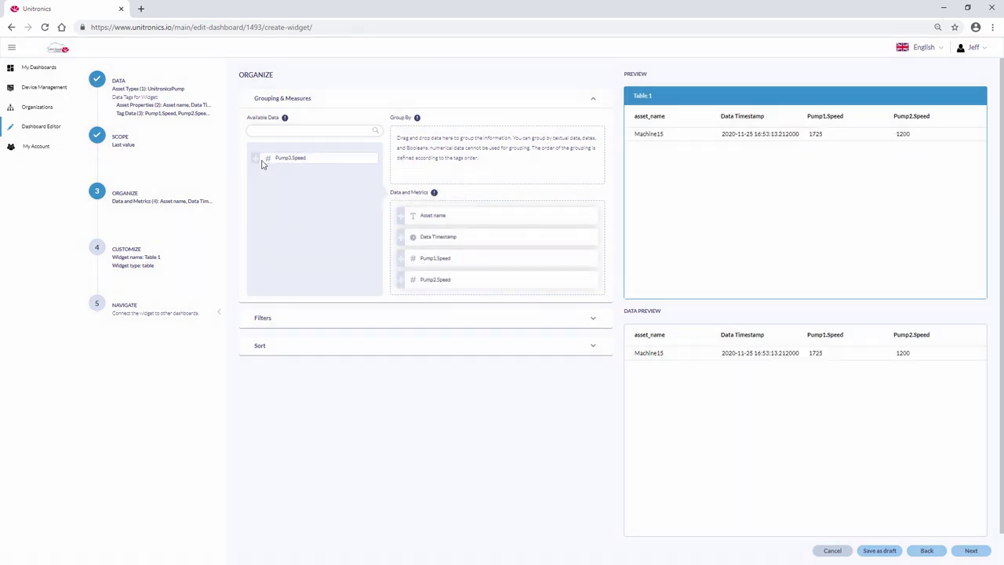
pyautogui.moveTo(260, 162); pyautogui.dragTo(406, 296)
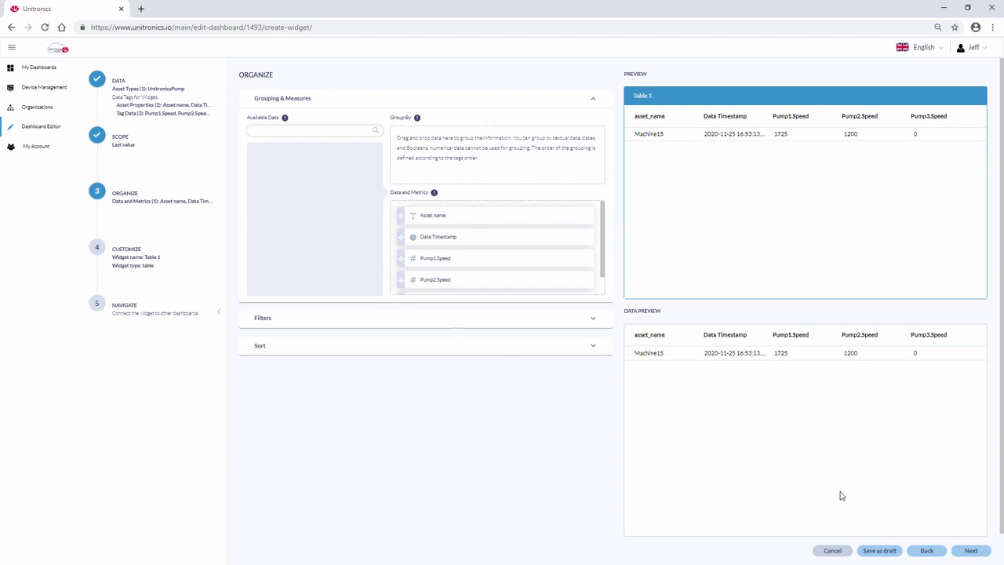
# Step: Accept the default Customize and Navigate settings and finish the table widget, placing it on the Unitronics Dashboard
pyautogui.click(969, 551)
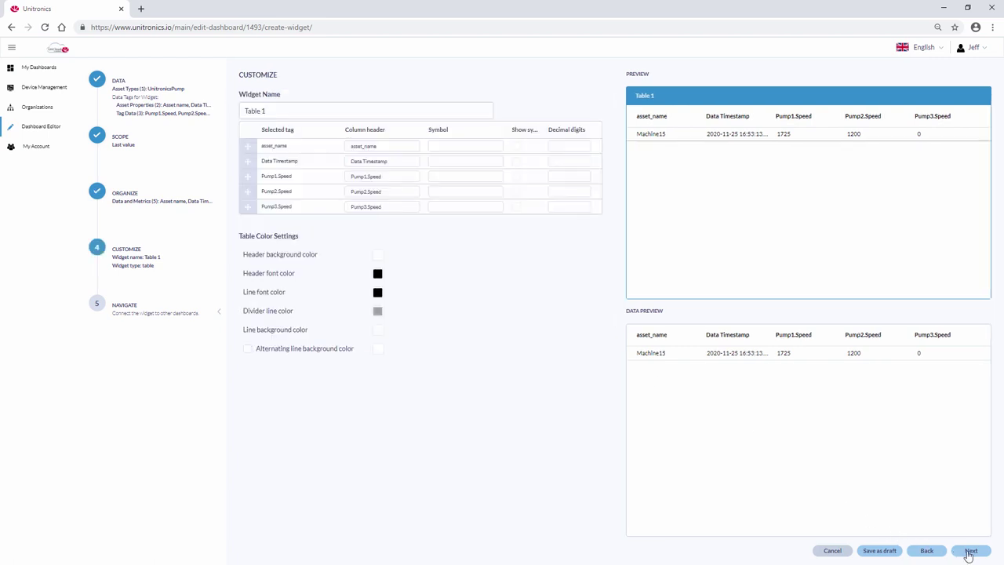
pyautogui.click(970, 551)
pyautogui.click(971, 552)
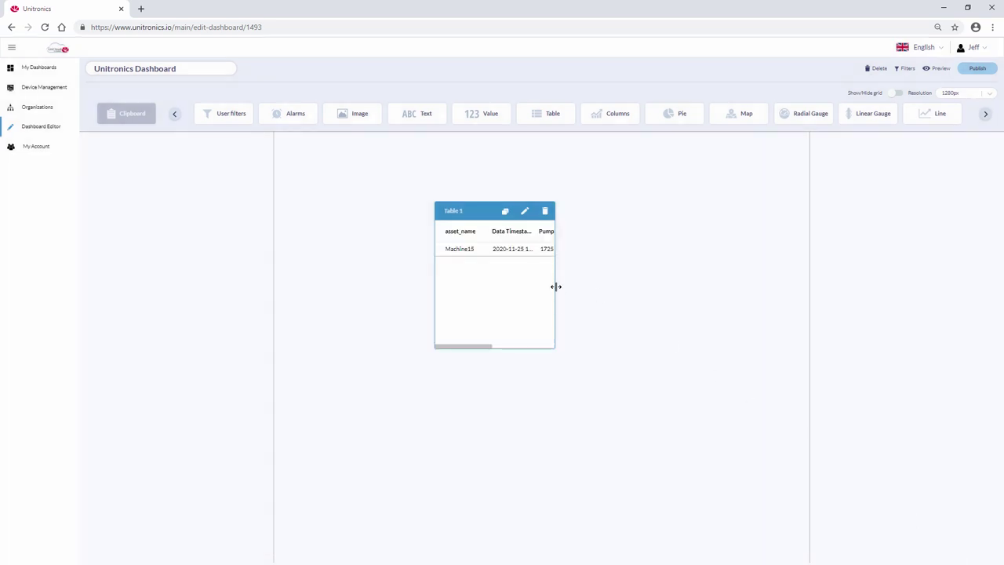
# Step: Widen the Table 1 widget on both sides so it spans nearly the full width of the dashboard canvas
pyautogui.moveTo(556, 287); pyautogui.dragTo(787, 301)
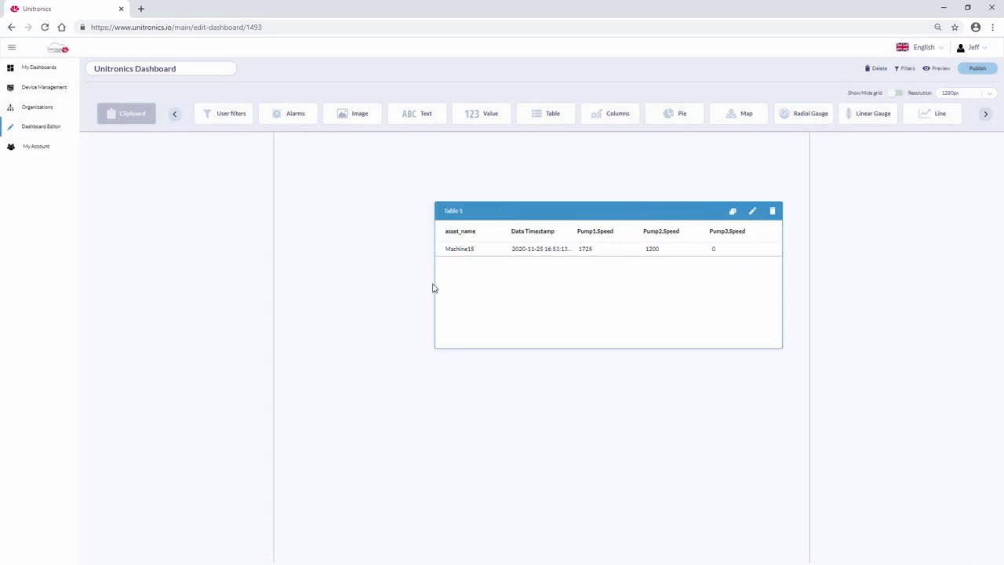
pyautogui.moveTo(435, 284); pyautogui.dragTo(308, 276)
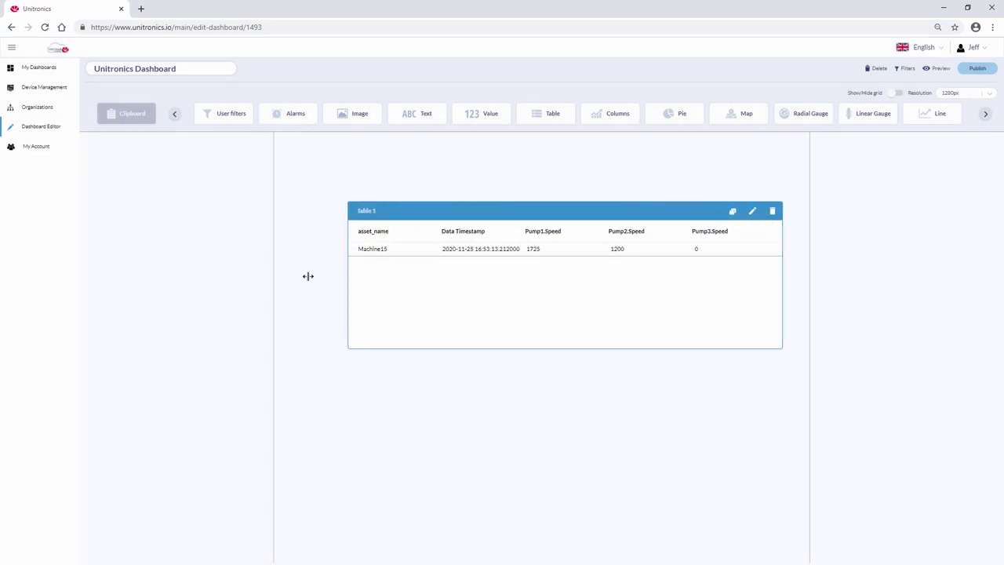
pyautogui.click(507, 428)
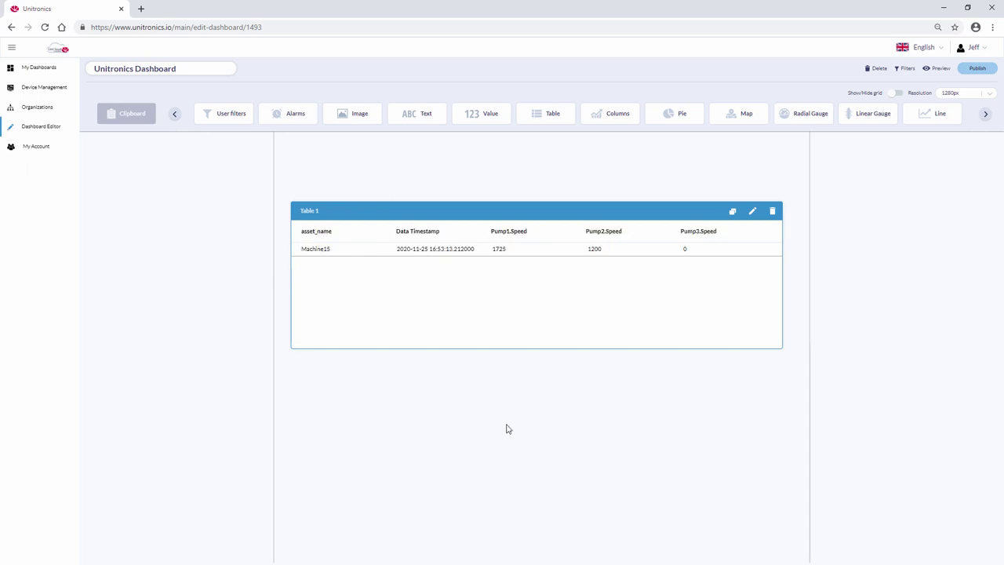